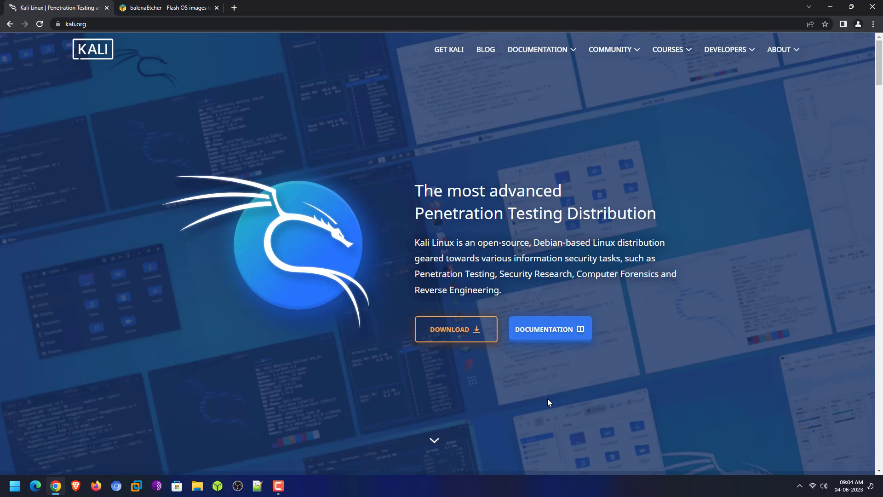
Open the Get Kali download page, browse the platform cards, and select Installer Images
{"action": "left_click", "coordinate": [439, 332]}
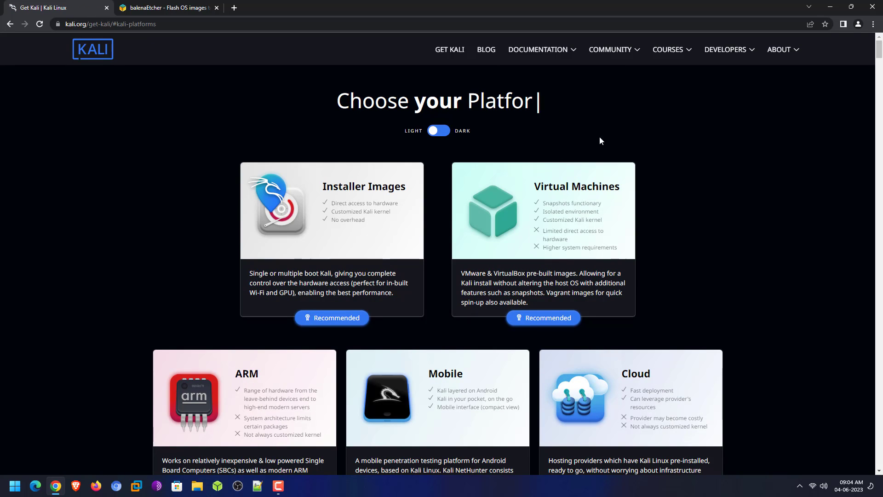
{"action": "scroll", "coordinate": [636, 244], "scroll_direction": "down", "scroll_amount": 2}
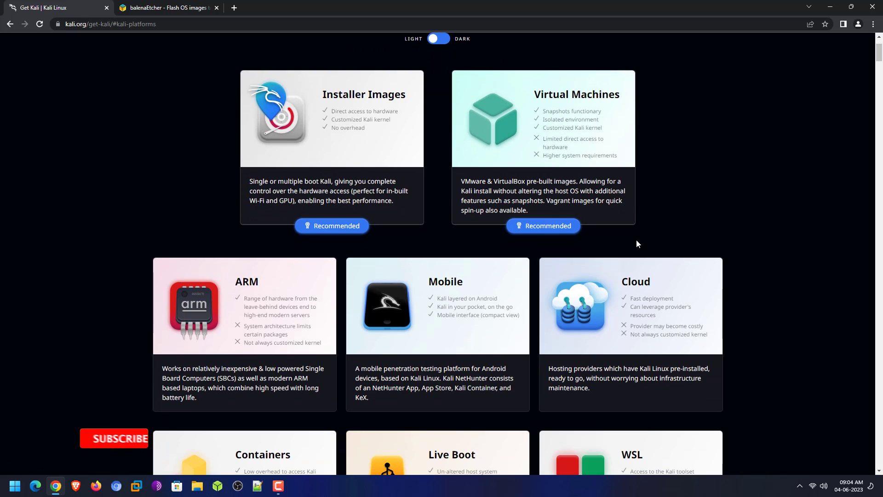
{"action": "scroll", "coordinate": [636, 243], "scroll_direction": "down", "scroll_amount": 1}
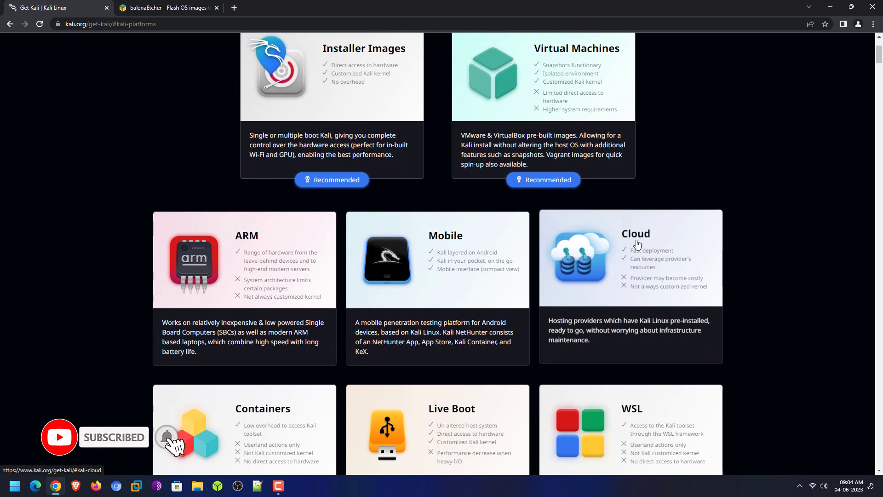
{"action": "scroll", "coordinate": [636, 244], "scroll_direction": "down", "scroll_amount": 1}
{"action": "scroll", "coordinate": [637, 244], "scroll_direction": "down", "scroll_amount": 2}
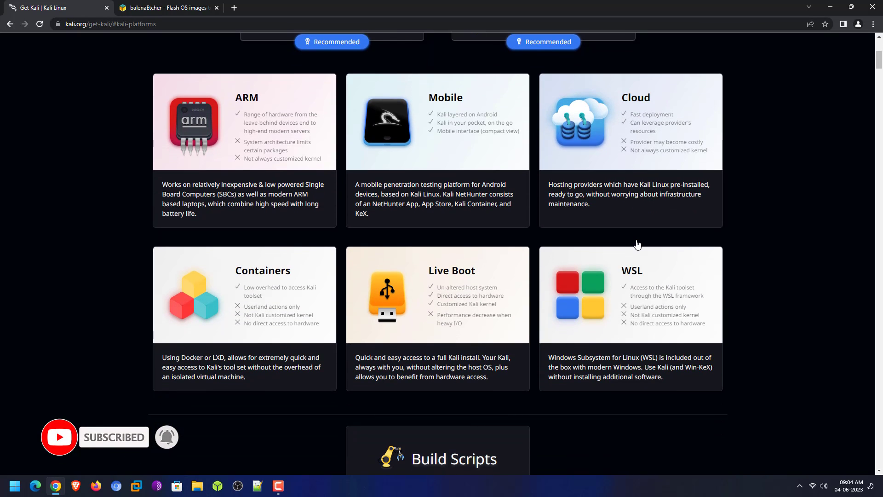
{"action": "scroll", "coordinate": [637, 244], "scroll_direction": "down", "scroll_amount": 1}
{"action": "scroll", "coordinate": [637, 244], "scroll_direction": "down", "scroll_amount": 1}
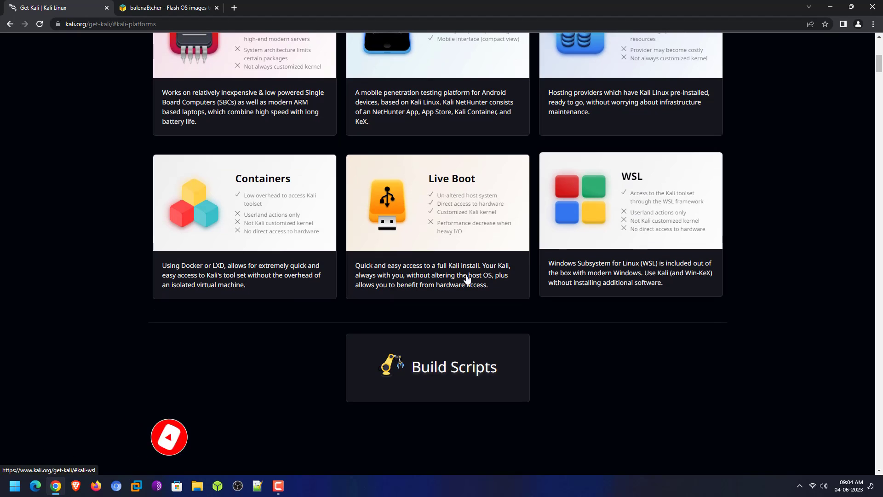
{"action": "scroll", "coordinate": [607, 360], "scroll_direction": "up", "scroll_amount": 5}
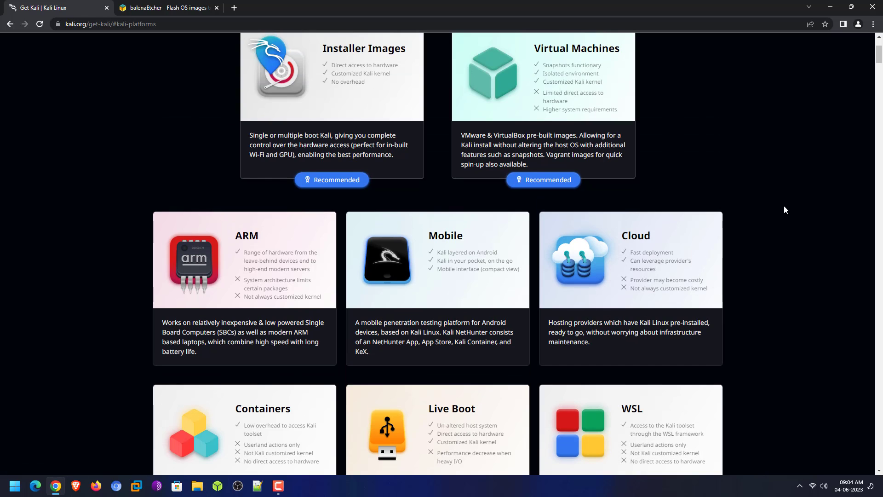
{"action": "scroll", "coordinate": [575, 367], "scroll_direction": "up", "scroll_amount": 3}
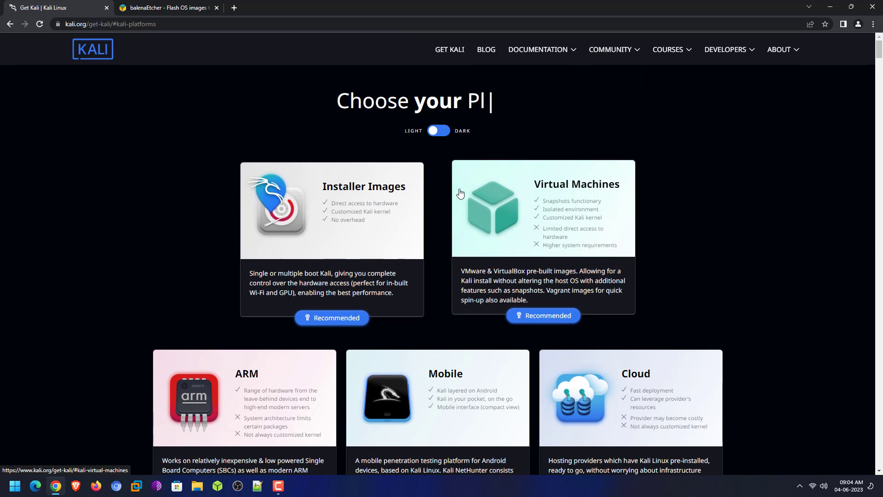
{"action": "left_click", "coordinate": [333, 224]}
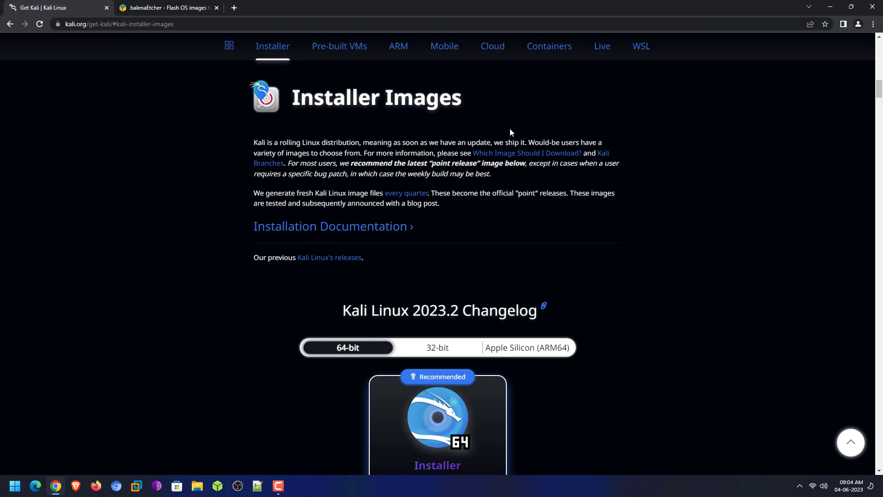
Compare the 32-bit and Apple Silicon ARM64 installer images, then return to 64-bit
{"action": "scroll", "coordinate": [643, 179], "scroll_direction": "down", "scroll_amount": 4}
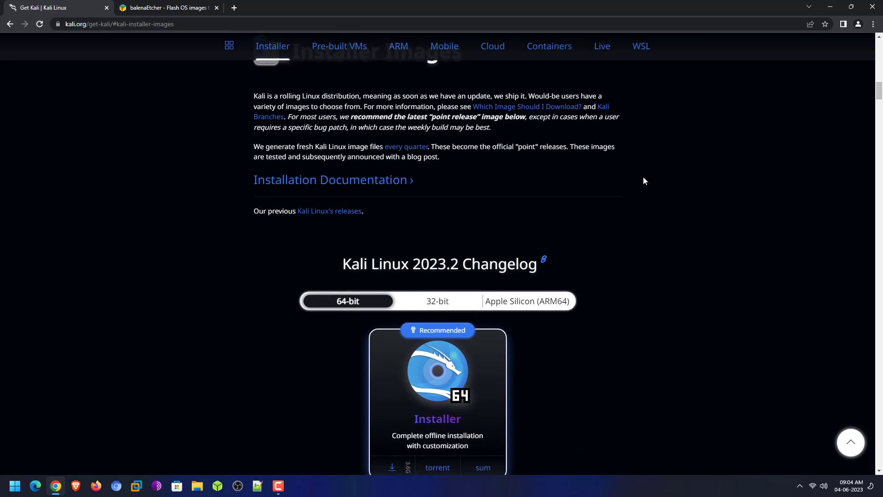
{"action": "scroll", "coordinate": [643, 180], "scroll_direction": "down", "scroll_amount": 1}
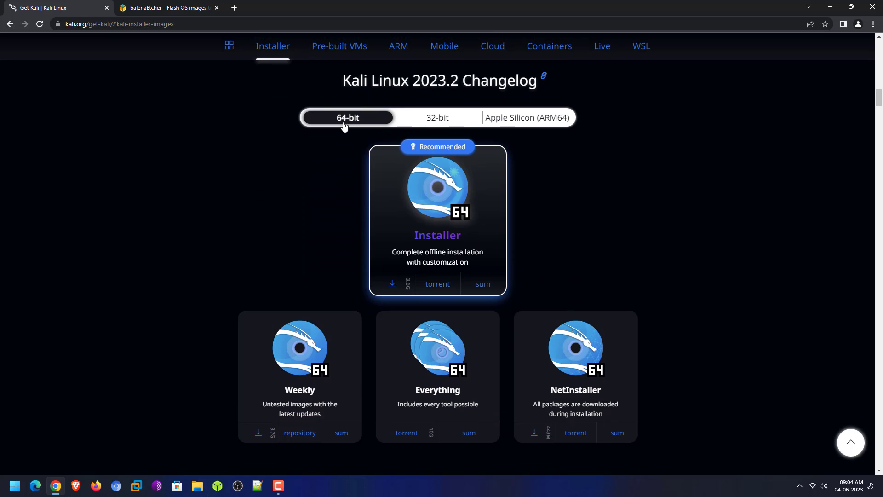
{"action": "left_click", "coordinate": [439, 120]}
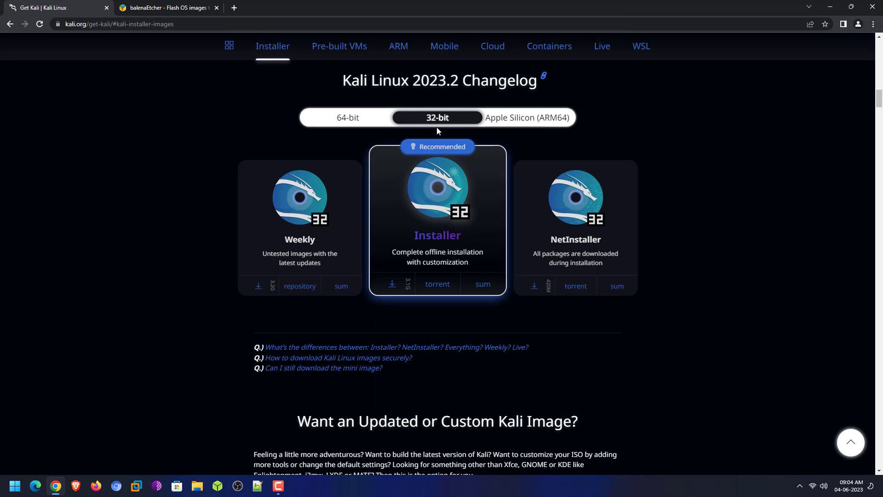
{"action": "left_click", "coordinate": [549, 122]}
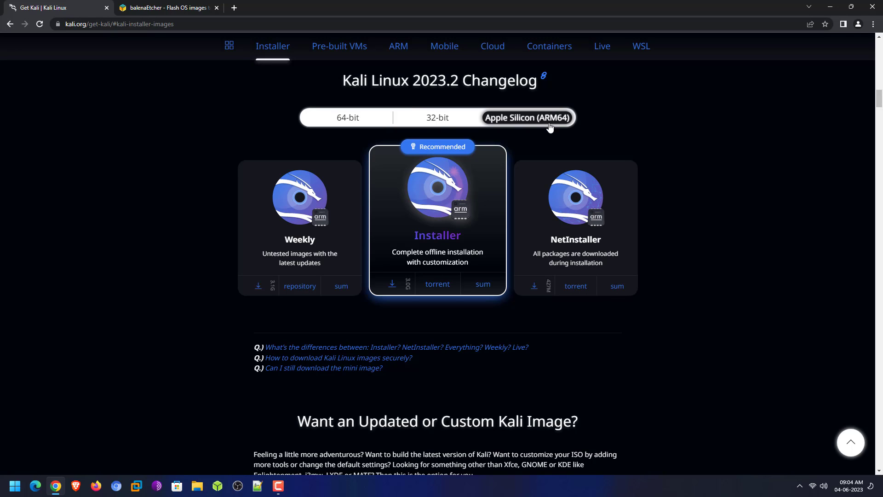
{"action": "left_click", "coordinate": [333, 122]}
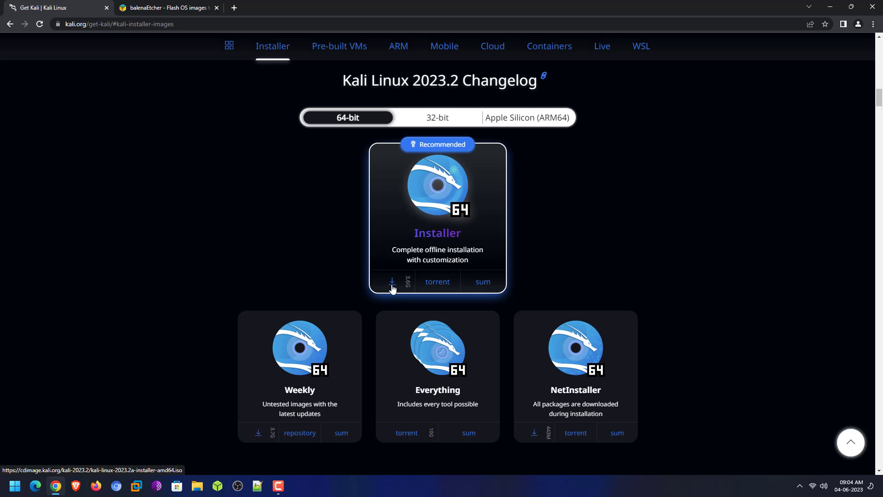
Switch to the balenaEtcher website tab
{"action": "scroll", "coordinate": [401, 290], "scroll_direction": "down", "scroll_amount": 3}
{"action": "scroll", "coordinate": [401, 293], "scroll_direction": "up", "scroll_amount": 4}
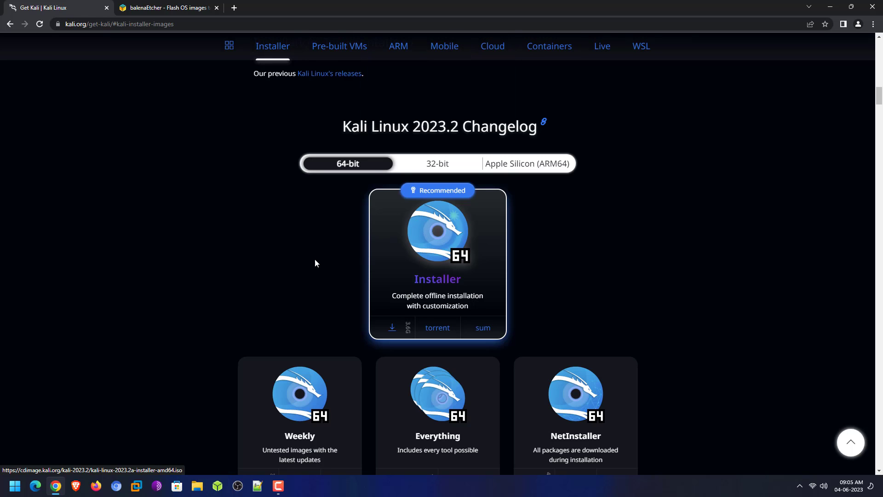
{"action": "left_click", "coordinate": [176, 4]}
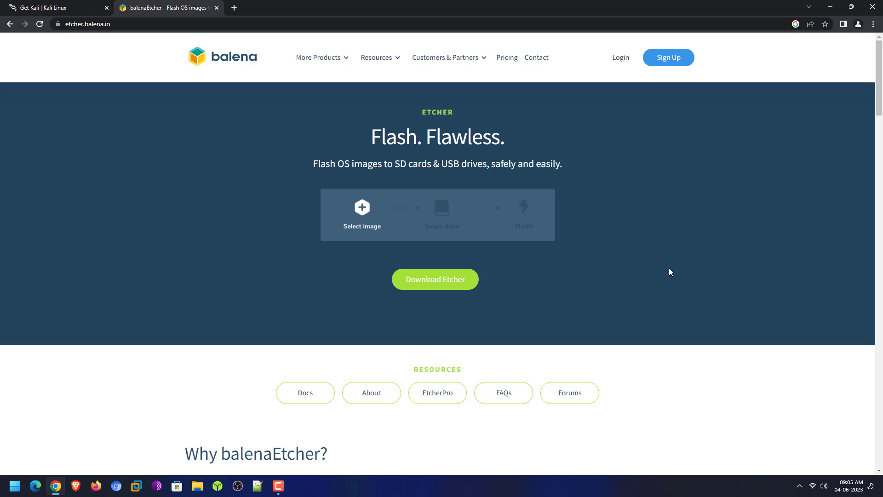
Jump to the Download Etcher table, then minimize Chrome to reveal the desktop
{"action": "scroll", "coordinate": [575, 261], "scroll_direction": "down", "scroll_amount": 2}
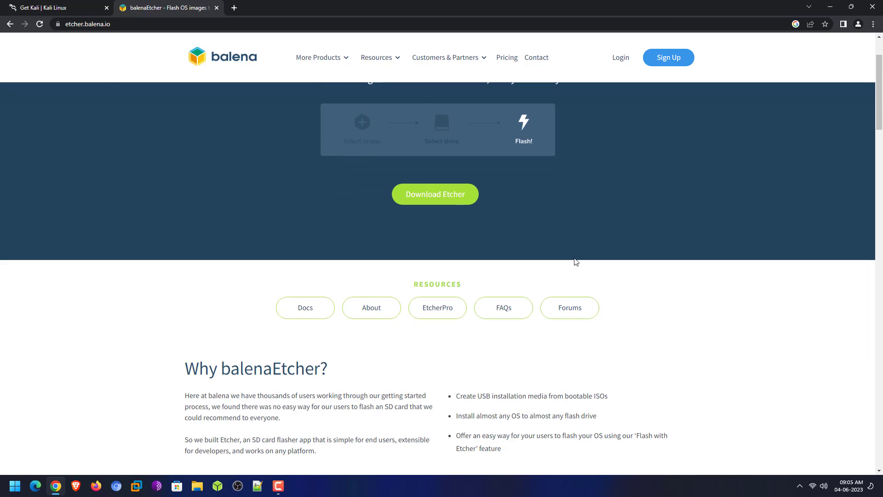
{"action": "scroll", "coordinate": [575, 262], "scroll_direction": "up", "scroll_amount": 2}
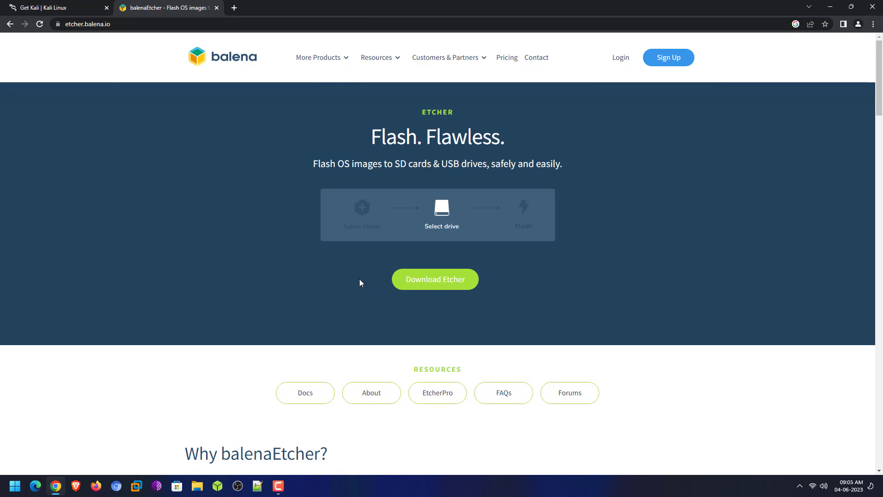
{"action": "left_click", "coordinate": [449, 282]}
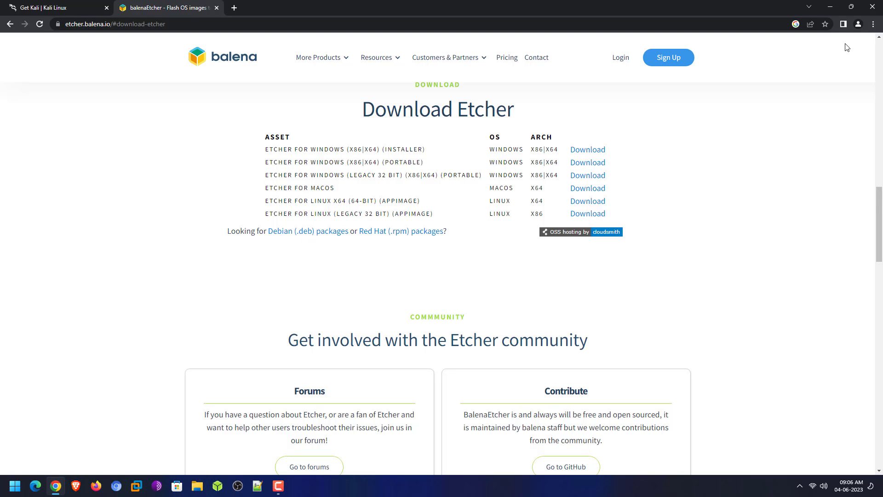
{"action": "left_click", "coordinate": [831, 8]}
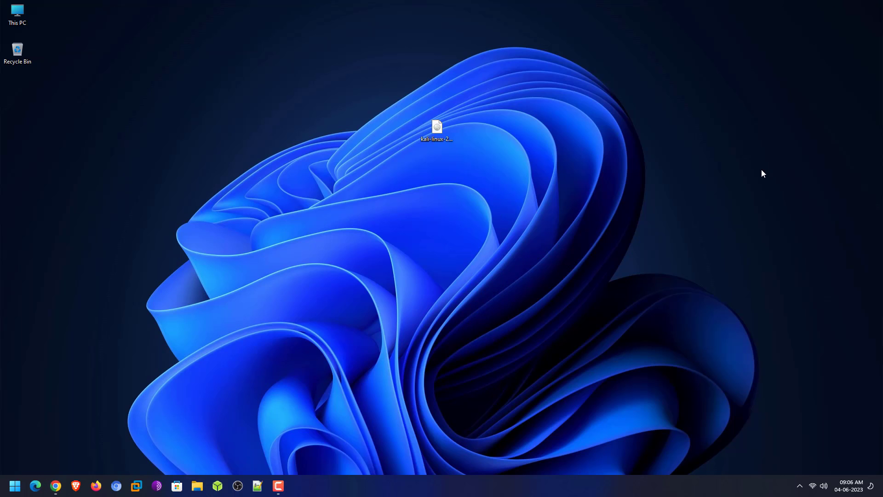
Launch balenaEtcher from the taskbar and move its window below the desktop Kali ISO
{"action": "left_click_drag", "start_coordinate": [382, 167], "coordinate": [492, 125]}
{"action": "left_click", "coordinate": [218, 487]}
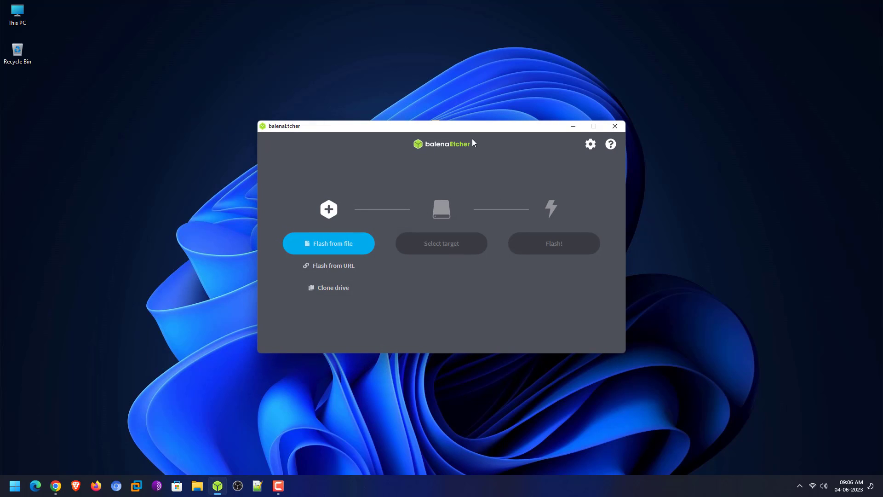
{"action": "left_click_drag", "start_coordinate": [467, 127], "coordinate": [472, 154]}
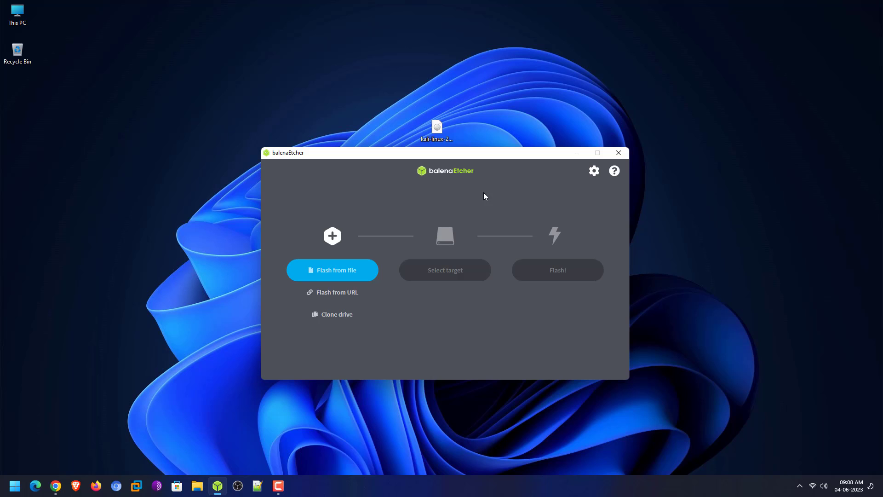
Load kali-linux-2023.2-installer-amd64 ISO from the Desktop as Etcher's source image
{"action": "left_click", "coordinate": [359, 271]}
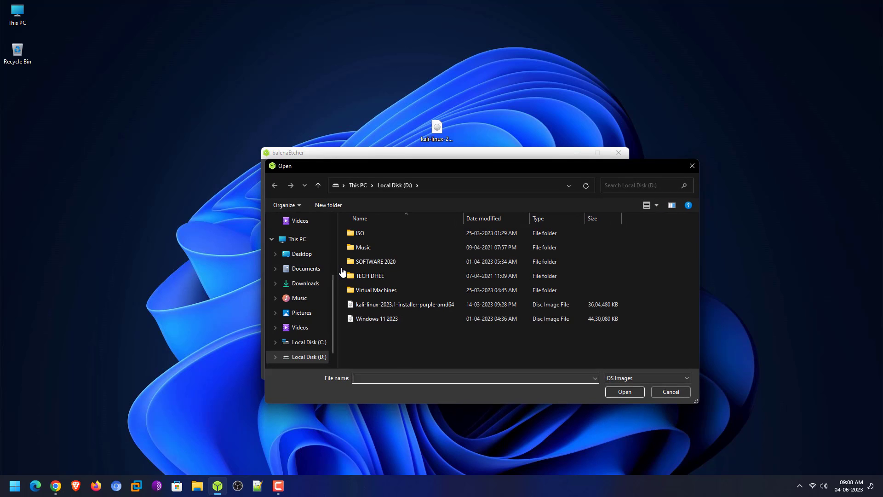
{"action": "left_click", "coordinate": [302, 254]}
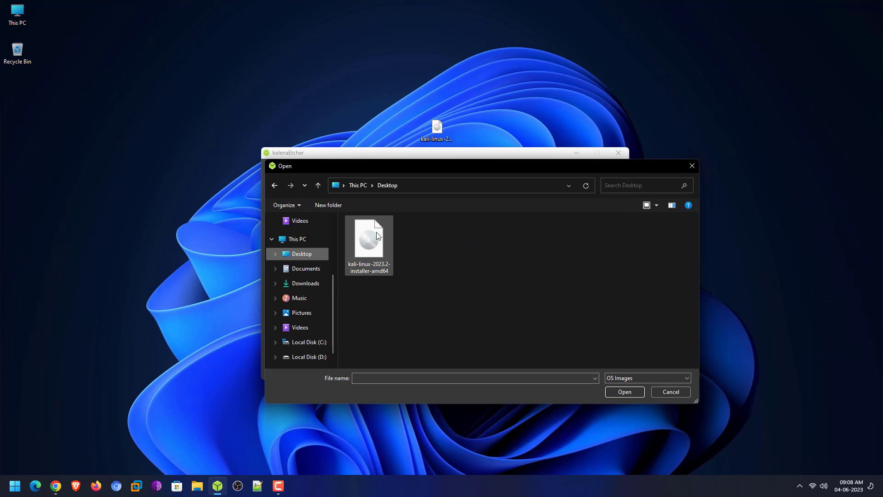
{"action": "left_click", "coordinate": [368, 251]}
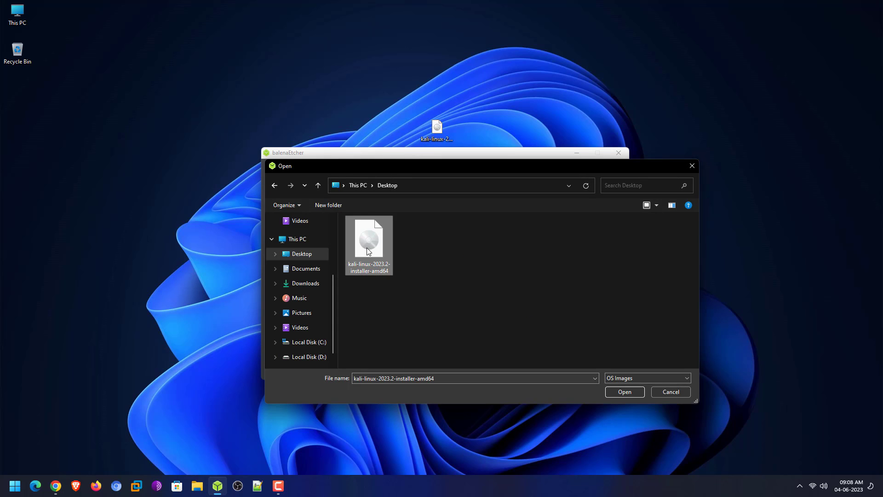
{"action": "left_click", "coordinate": [627, 394]}
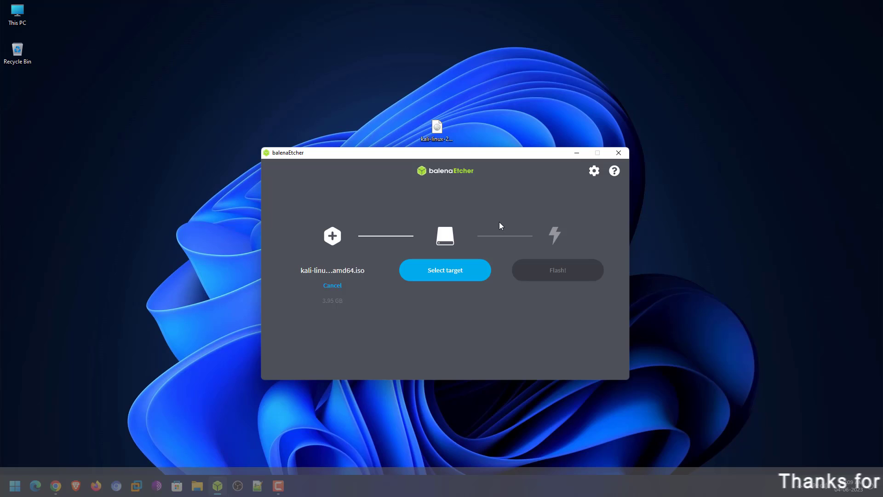
Set the 30.8 GB USB SanDisk 3.2Gen1 drive (E:) as the flash target
{"action": "left_click", "coordinate": [441, 275]}
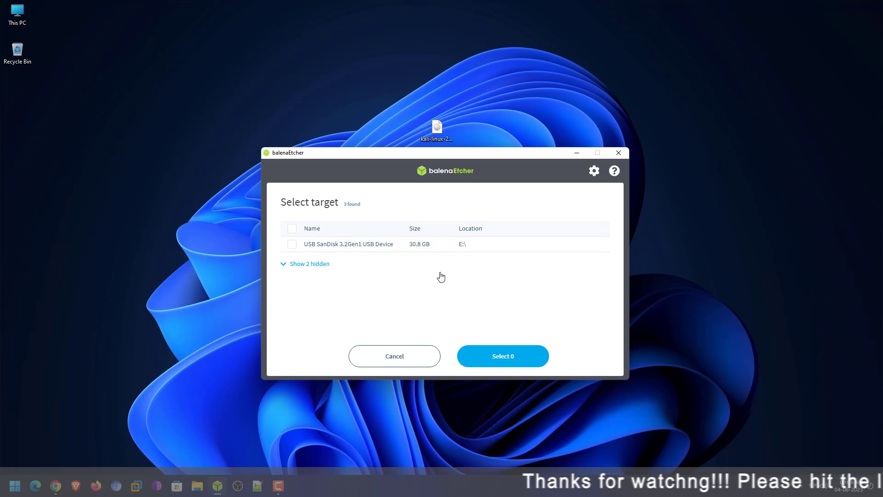
{"action": "left_click", "coordinate": [293, 246]}
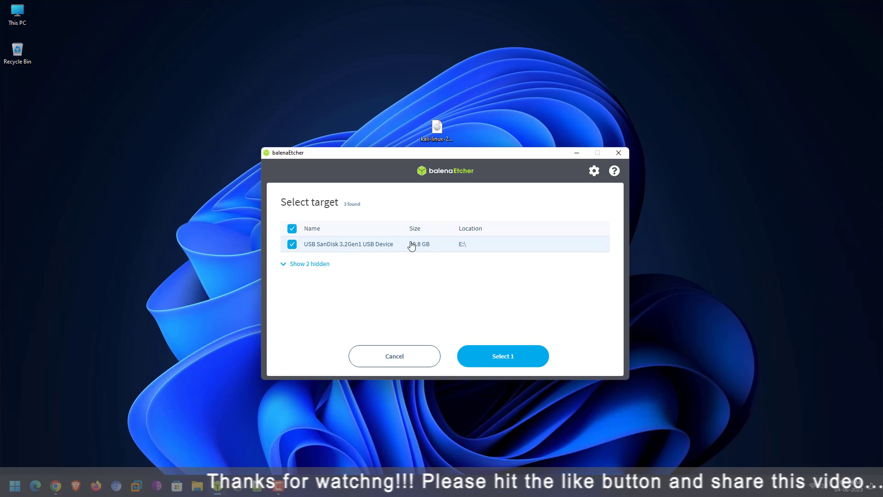
{"action": "left_click", "coordinate": [508, 362]}
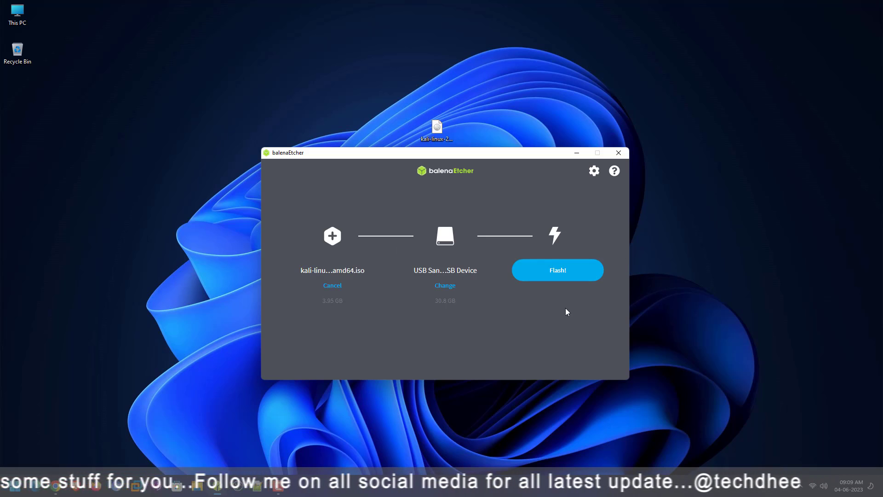
Flash the Kali ISO to the USB drive and close balenaEtcher once completed
{"action": "left_click", "coordinate": [559, 271]}
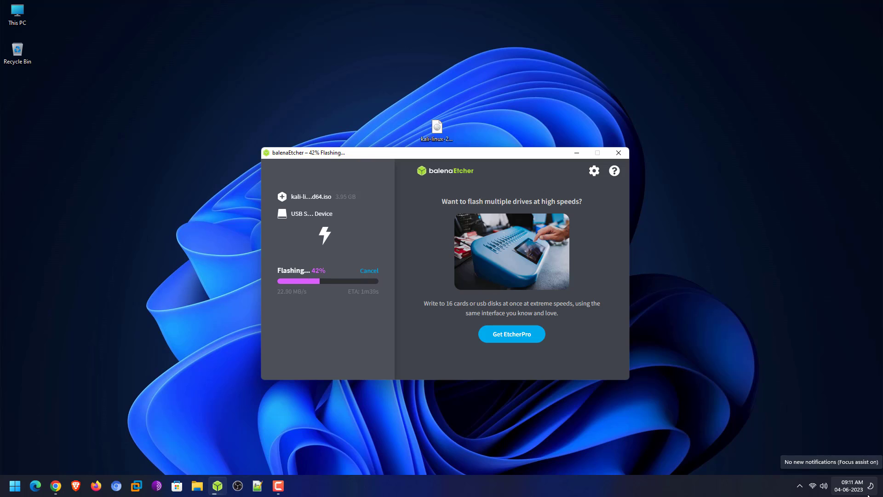
{"action": "left_click", "coordinate": [775, 285]}
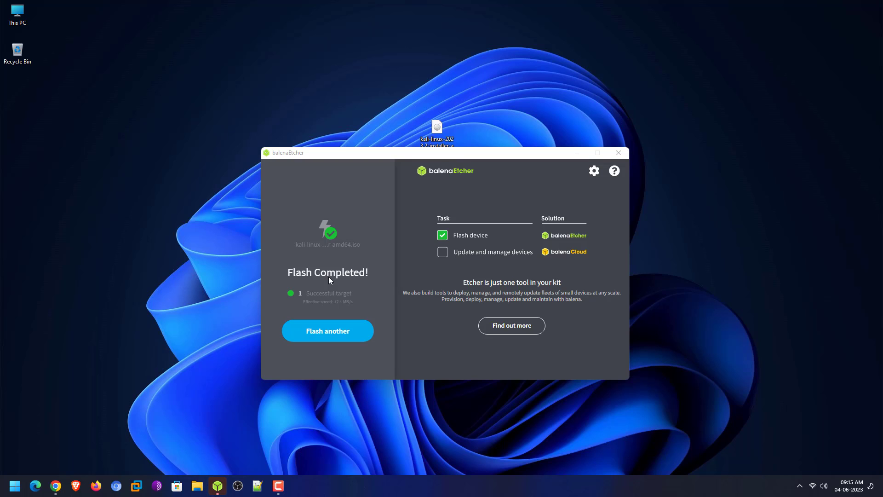
{"action": "left_click", "coordinate": [618, 153]}
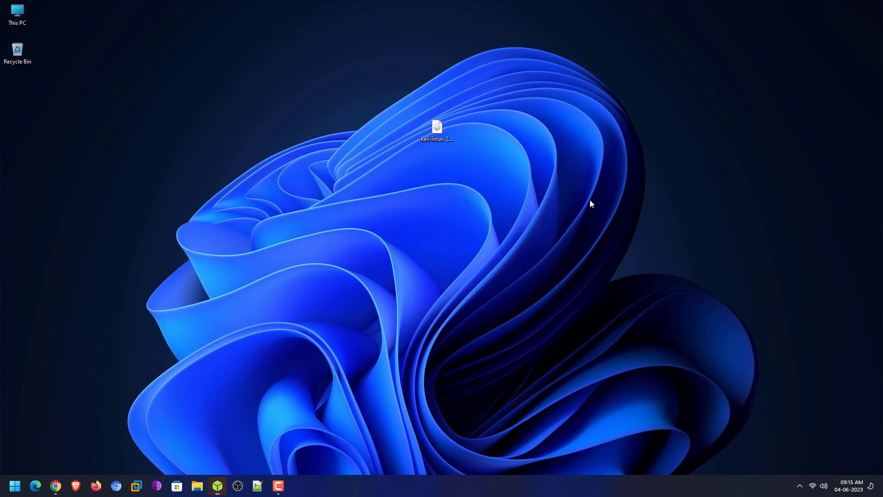
Restart Windows 11 from the Start menu power options
{"action": "left_click", "coordinate": [14, 486]}
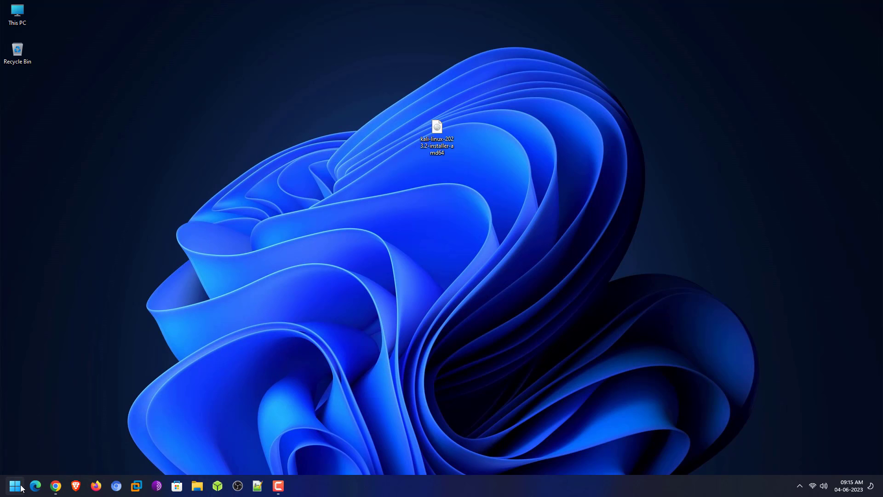
{"action": "left_click", "coordinate": [266, 454]}
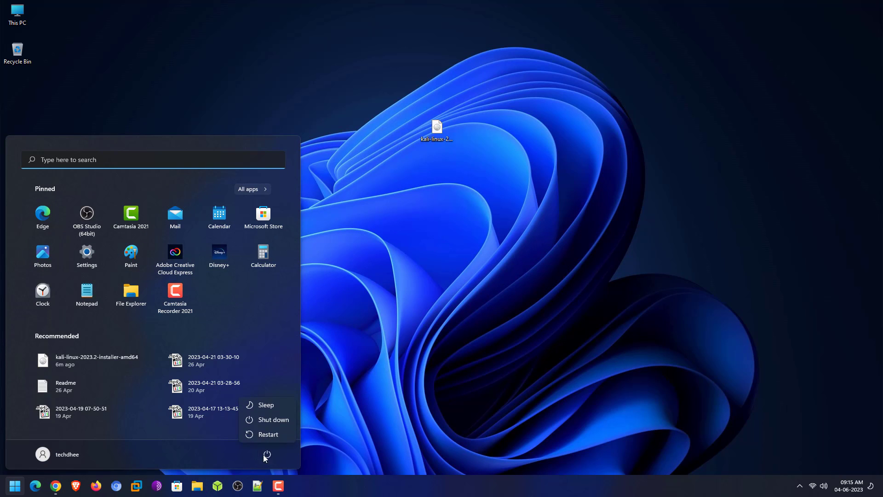
{"action": "left_click", "coordinate": [257, 431]}
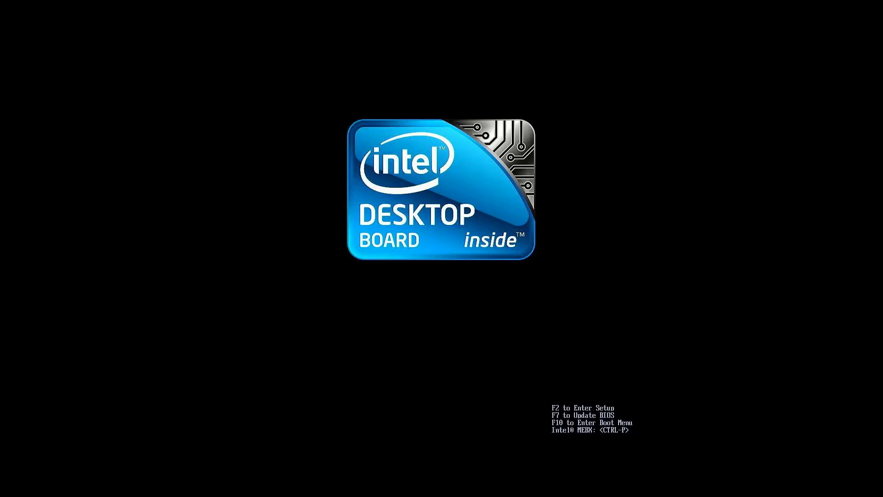
Boot the 'UEFI : USB : USB : PART 0 : OS Bootloader' entry from the F10 boot menu
{"action": "key", "text": "F10"}
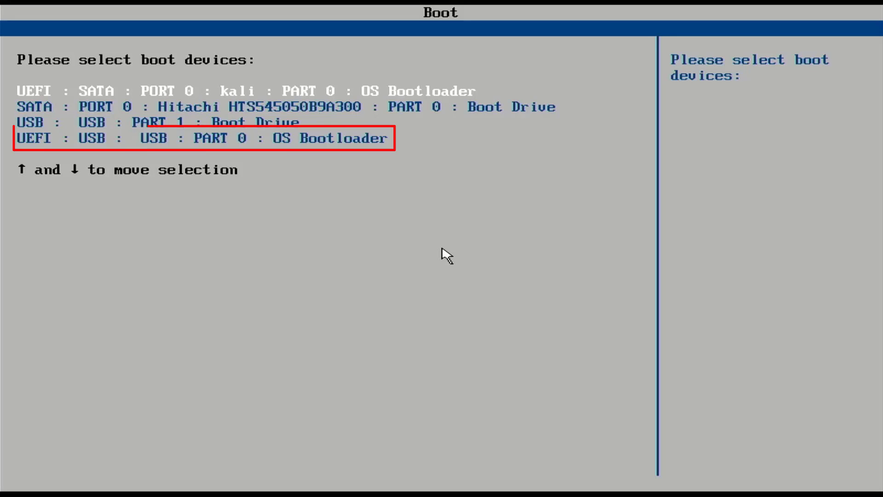
{"action": "key", "text": "Down"}
{"action": "key", "text": "Down"}
{"action": "key", "text": "Down"}
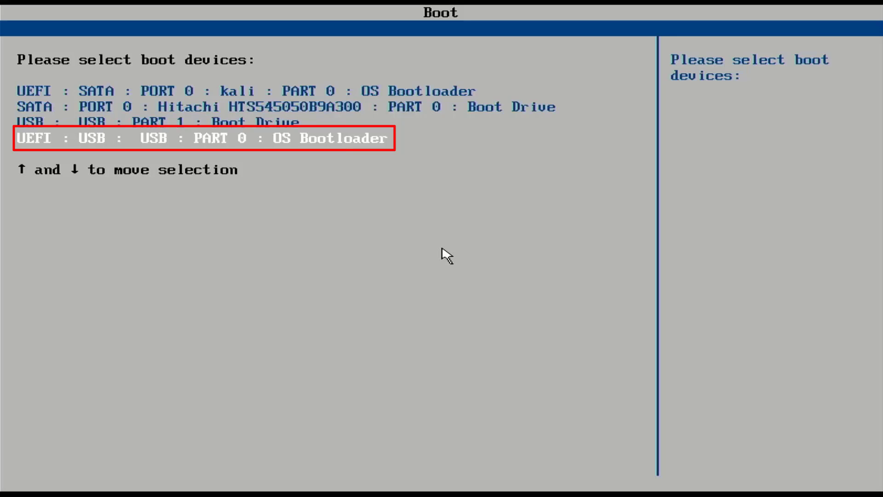
{"action": "key", "text": "Return"}
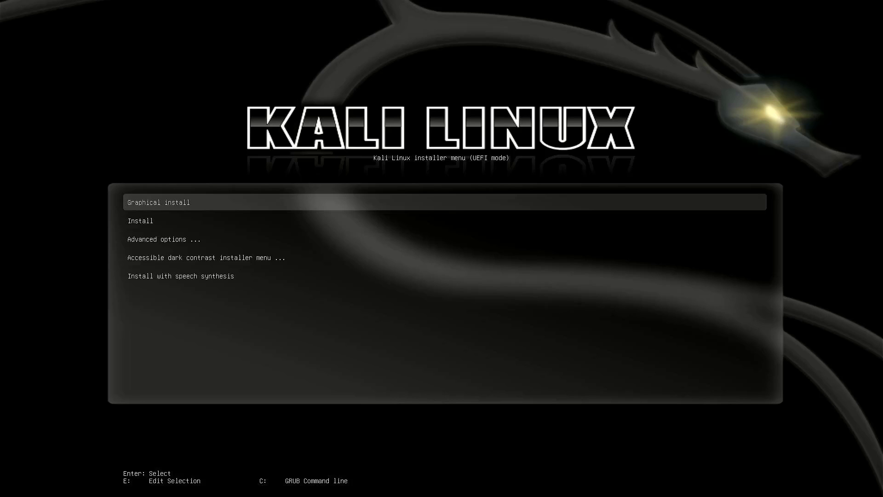
Launch 'Graphical install' from the Kali installer GRUB menu
{"action": "key", "text": "Down"}
{"action": "key", "text": "Up"}
{"action": "key", "text": "Return"}
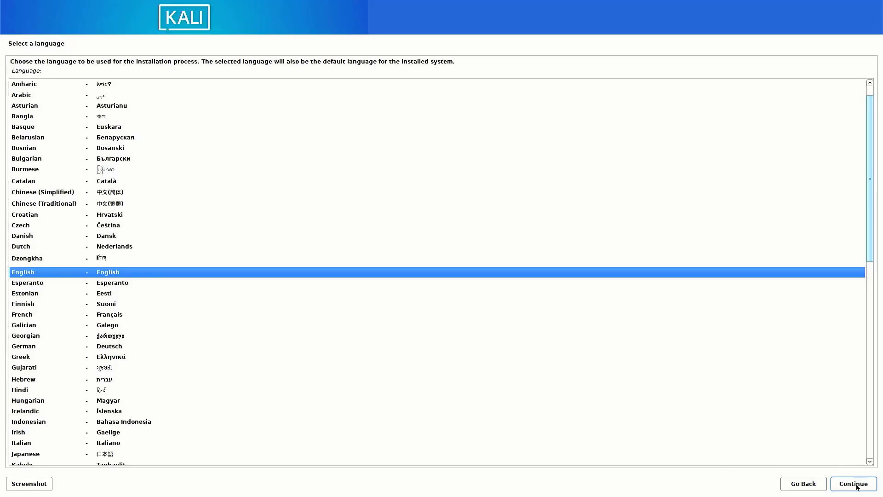
Keep English as the language, choose India as the location, and accept the American English keymap
{"action": "left_click", "coordinate": [858, 487]}
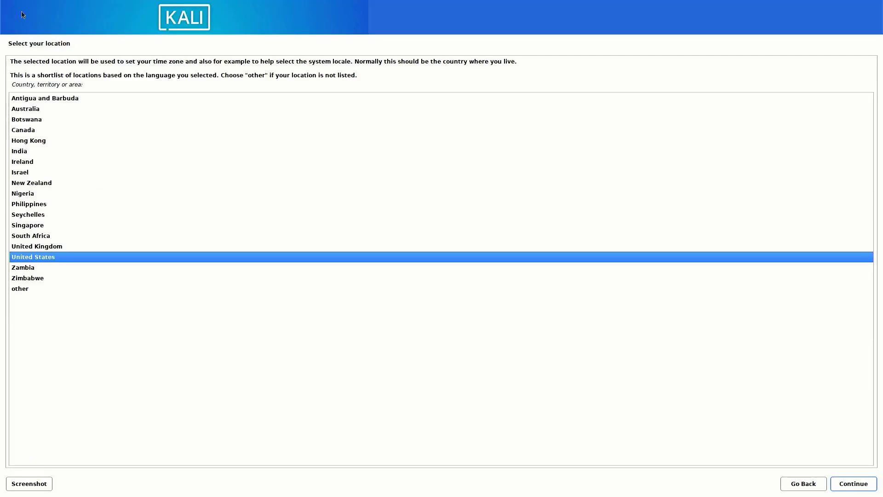
{"action": "left_click", "coordinate": [20, 152]}
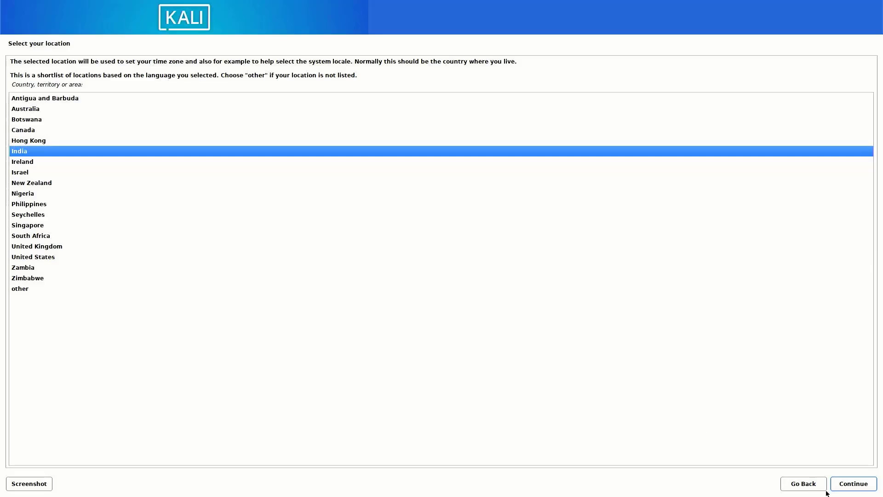
{"action": "left_click", "coordinate": [862, 483]}
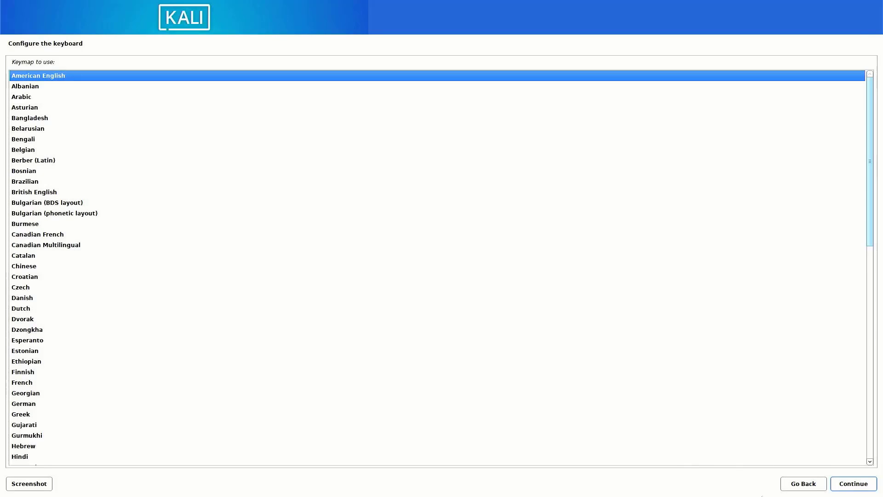
{"action": "left_click", "coordinate": [860, 484]}
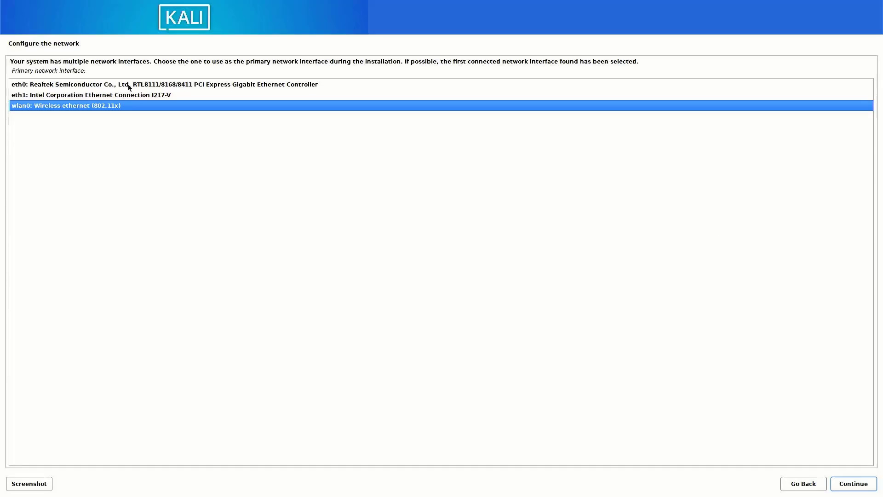
Use eth1 as the primary interface, skip network configuration after DHCP fails, and keep hostname kali
{"action": "left_click", "coordinate": [106, 97]}
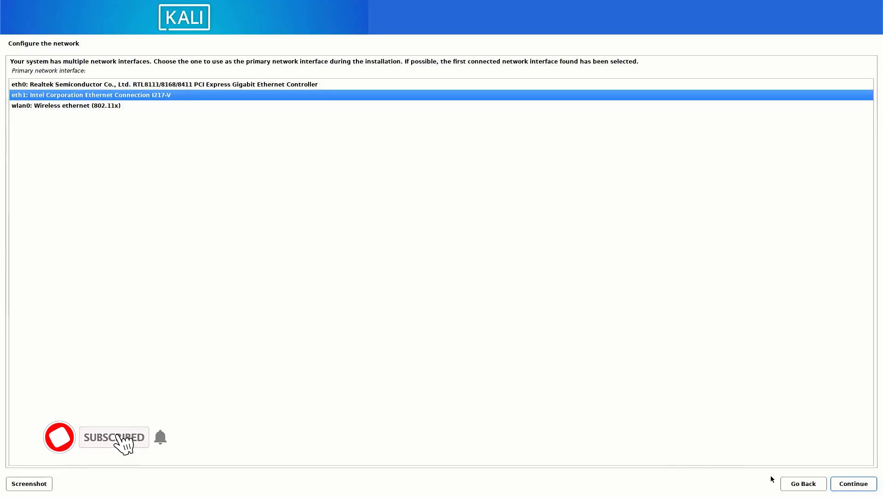
{"action": "left_click", "coordinate": [846, 487]}
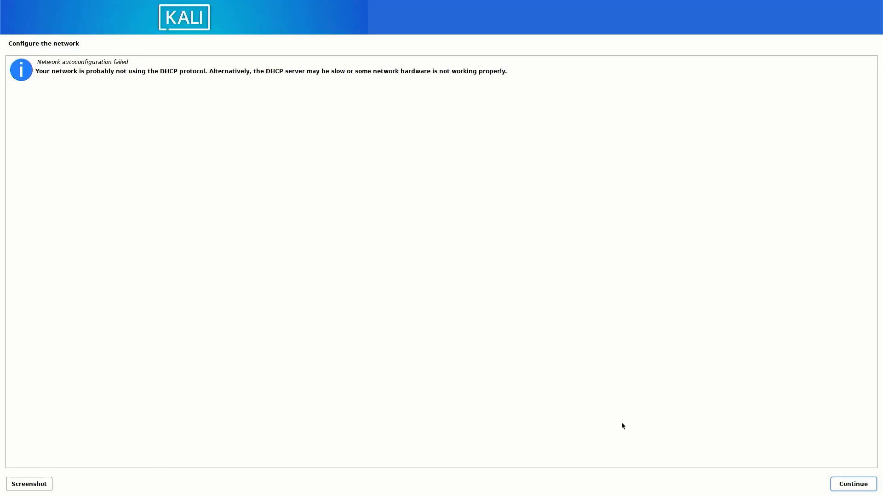
{"action": "left_click", "coordinate": [851, 485]}
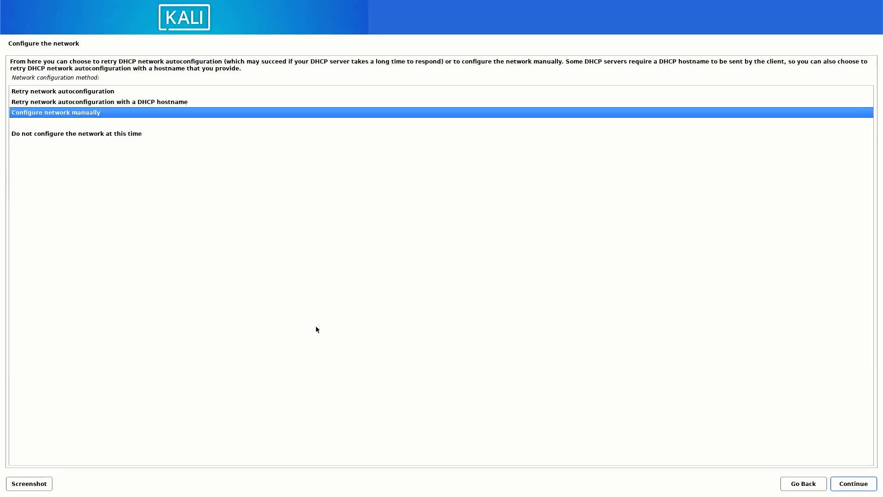
{"action": "left_click", "coordinate": [72, 135]}
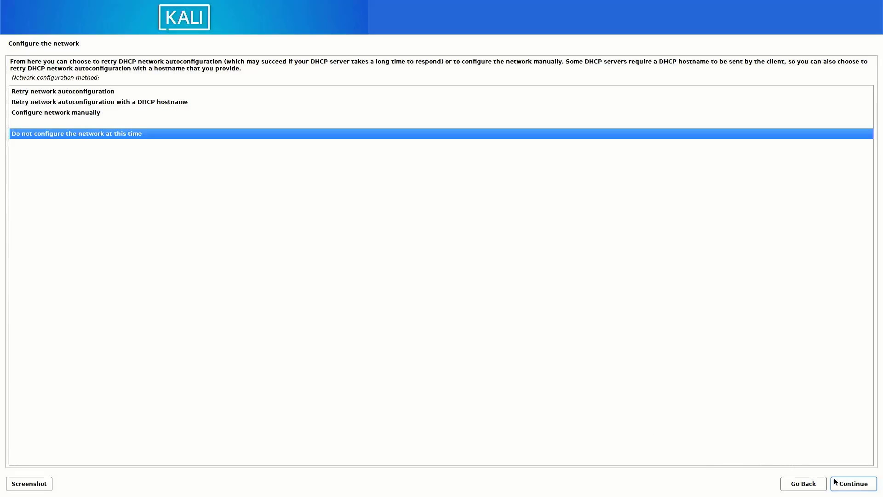
{"action": "left_click", "coordinate": [847, 488]}
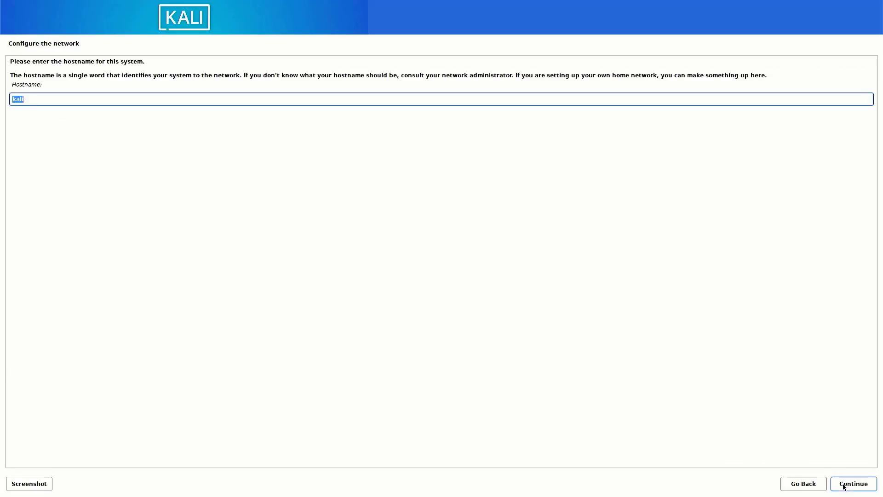
{"action": "left_click", "coordinate": [33, 100]}
{"action": "left_click", "coordinate": [843, 484]}
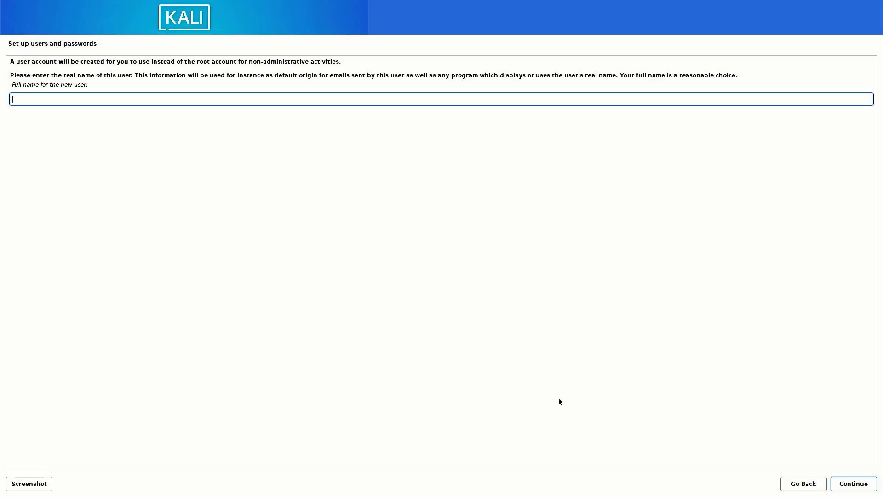
Enter the new user's full name and extend the suggested username
{"action": "type", "text": "TECH DHEE"}
{"action": "left_click", "coordinate": [850, 484]}
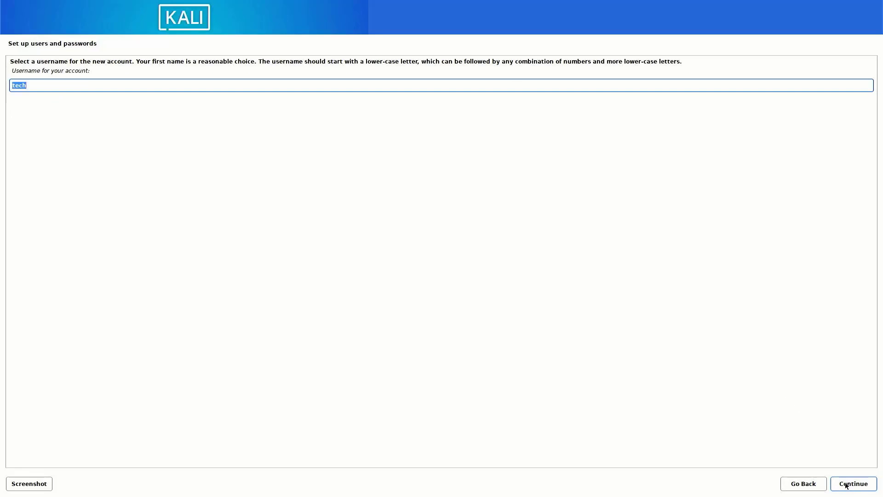
{"action": "key", "text": "End"}
{"action": "type", "text": "dhee"}
{"action": "left_click", "coordinate": [843, 489]}
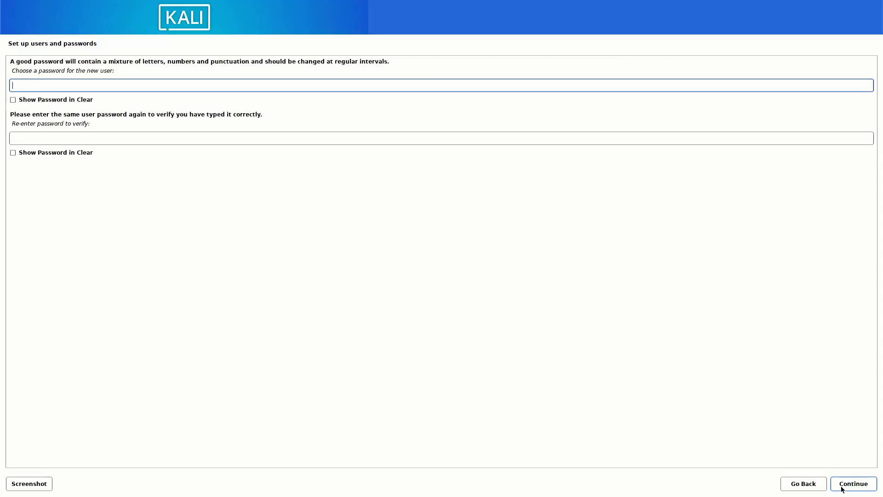
Set the account password and re-enter it to confirm
{"action": "type", "text": "kali1234"}
{"action": "key", "text": "Tab"}
{"action": "key", "text": "Tab"}
{"action": "type", "text": "kali1234"}
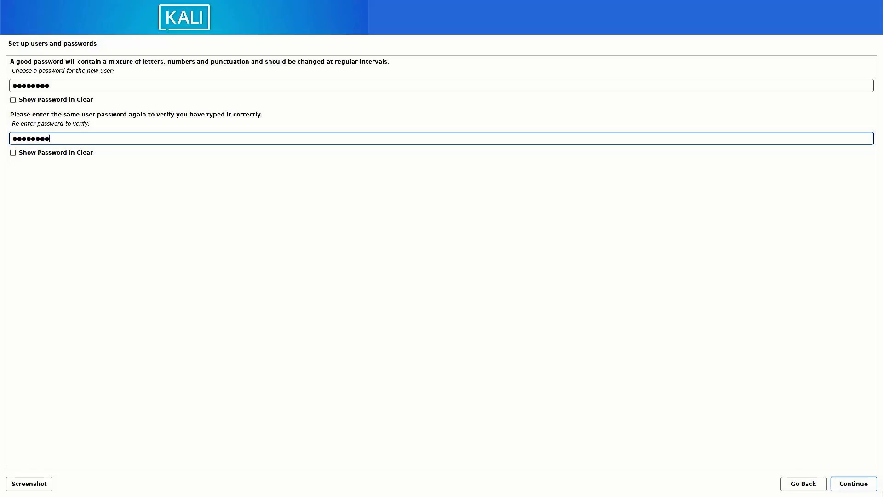
{"action": "left_click", "coordinate": [853, 487]}
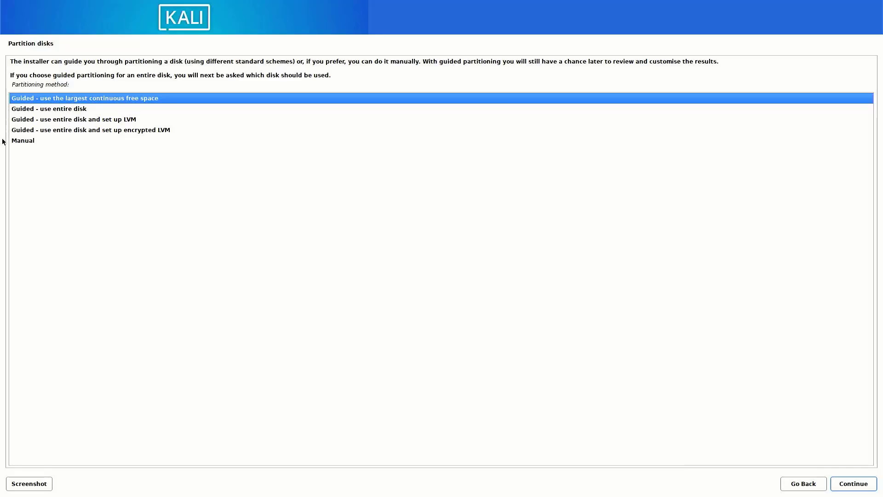
Select Manual as the partitioning method
{"action": "left_click", "coordinate": [29, 141]}
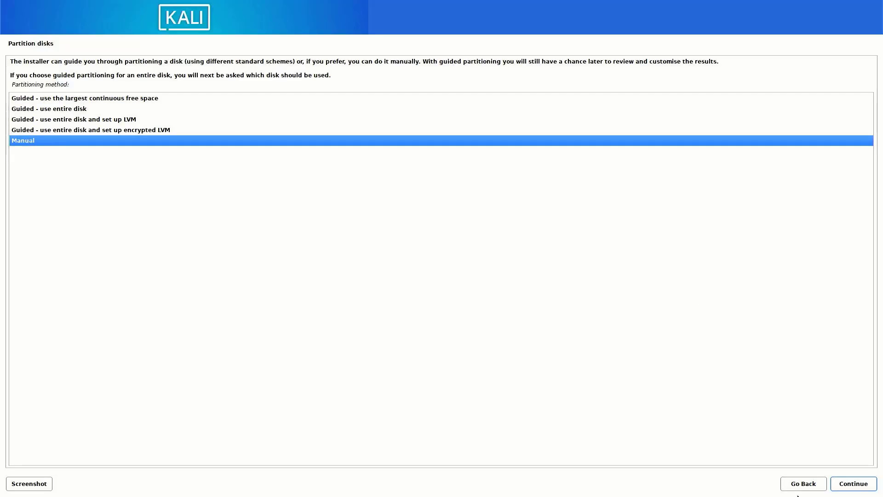
{"action": "left_click", "coordinate": [852, 484]}
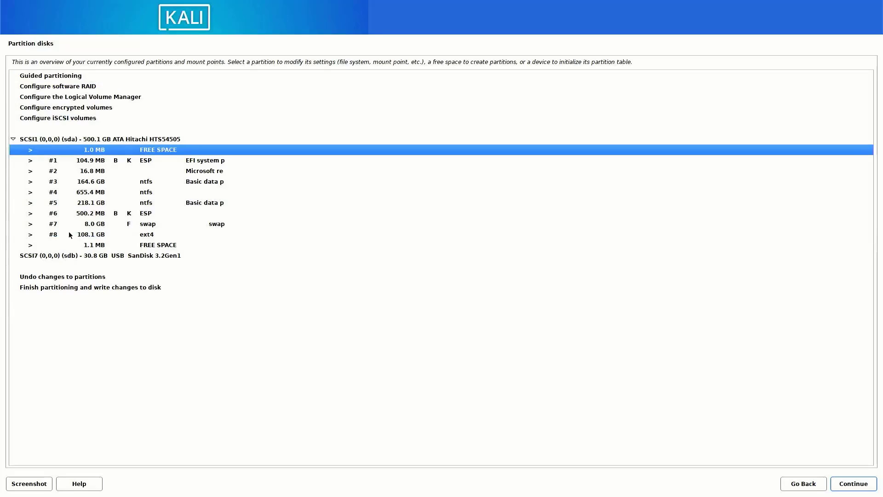
Delete the EFI partition #1, partitions #3 and #4, and the Microsoft reserved partition
{"action": "double_click", "coordinate": [93, 161]}
{"action": "left_click", "coordinate": [69, 161]}
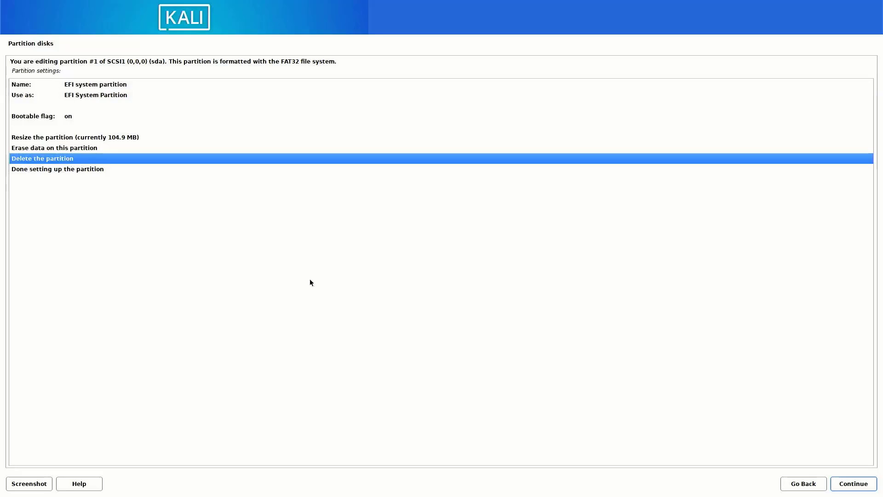
{"action": "left_click", "coordinate": [856, 484]}
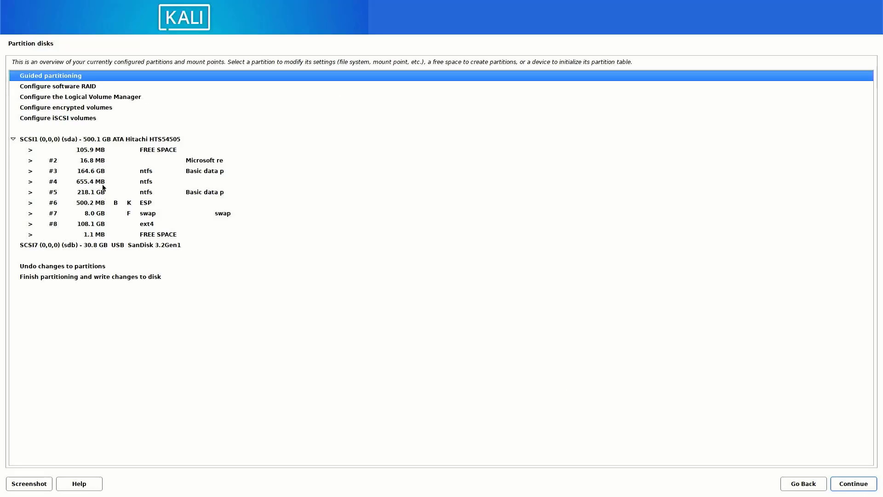
{"action": "double_click", "coordinate": [93, 174]}
{"action": "left_click", "coordinate": [69, 159]}
{"action": "left_click", "coordinate": [854, 484]}
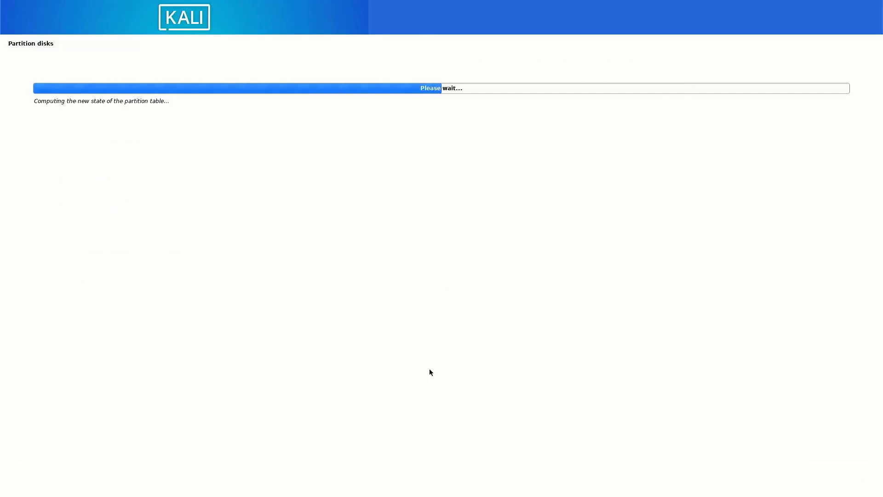
{"action": "double_click", "coordinate": [76, 183]}
{"action": "left_click", "coordinate": [69, 158]}
{"action": "left_click", "coordinate": [846, 483]}
{"action": "double_click", "coordinate": [92, 160]}
{"action": "left_click", "coordinate": [69, 148]}
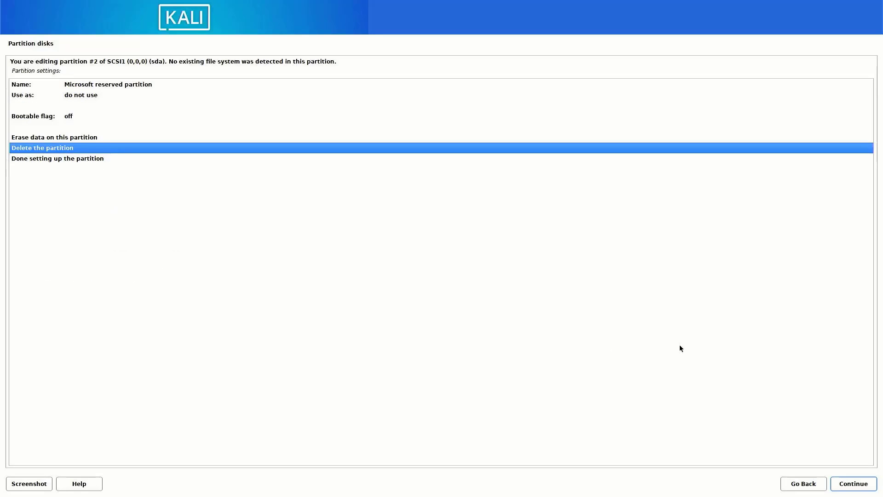
{"action": "left_click", "coordinate": [854, 483]}
{"action": "left_click", "coordinate": [139, 164]}
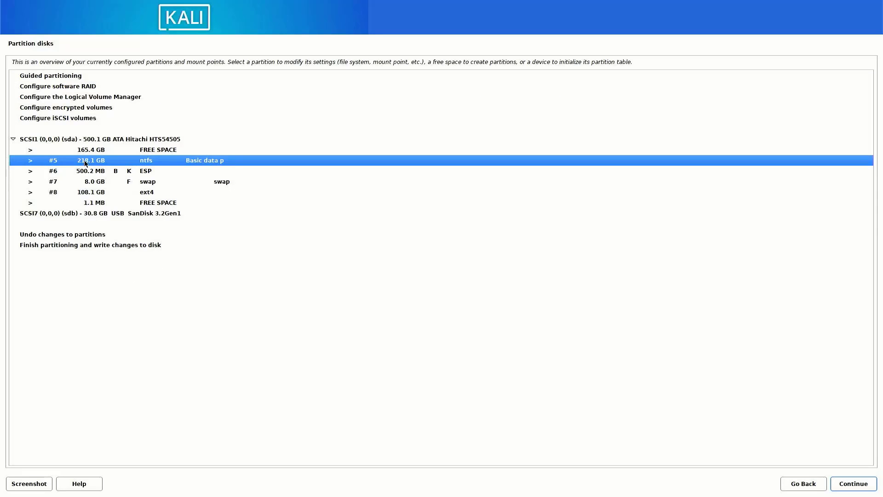
Delete partition #5, swap partition #7 and ESP partition #6
{"action": "left_click", "coordinate": [859, 487]}
{"action": "left_click", "coordinate": [849, 489]}
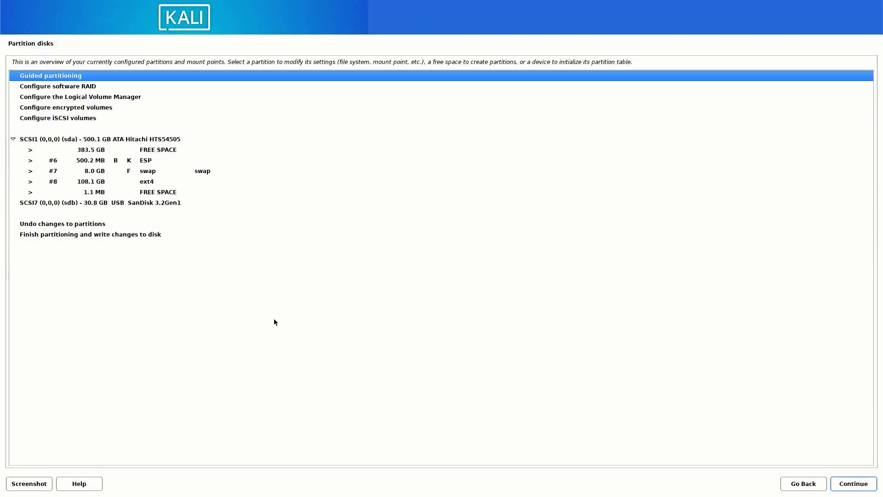
{"action": "left_click", "coordinate": [844, 491]}
{"action": "left_click", "coordinate": [844, 490]}
{"action": "left_click", "coordinate": [92, 160]}
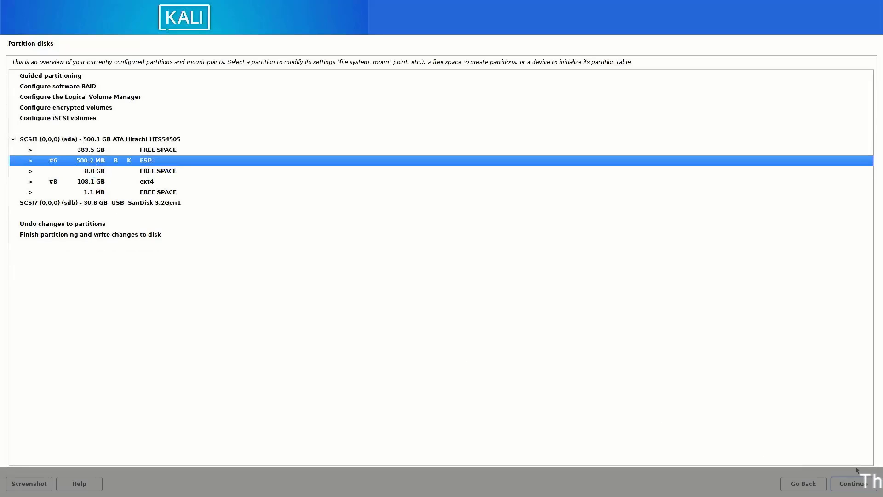
{"action": "left_click", "coordinate": [854, 484]}
{"action": "left_click", "coordinate": [854, 483]}
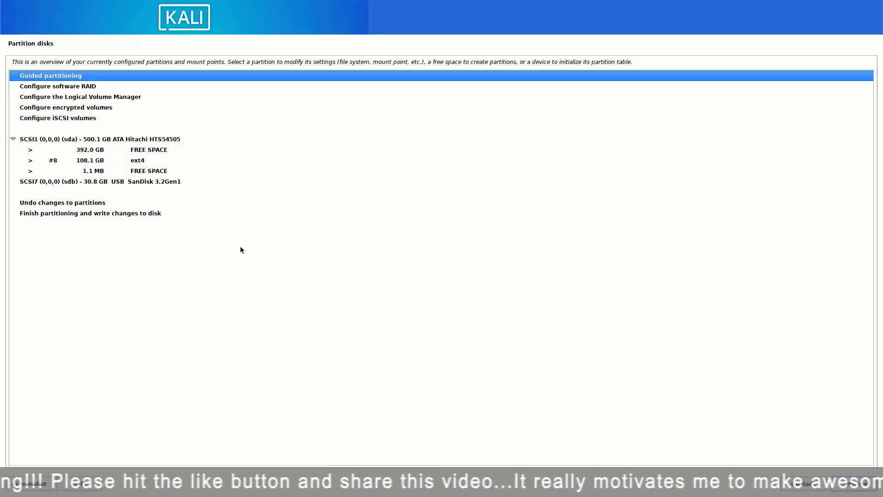
Select the 392.0 GB free space to use it for new partitions
{"action": "left_click", "coordinate": [87, 158]}
{"action": "left_click", "coordinate": [89, 152]}
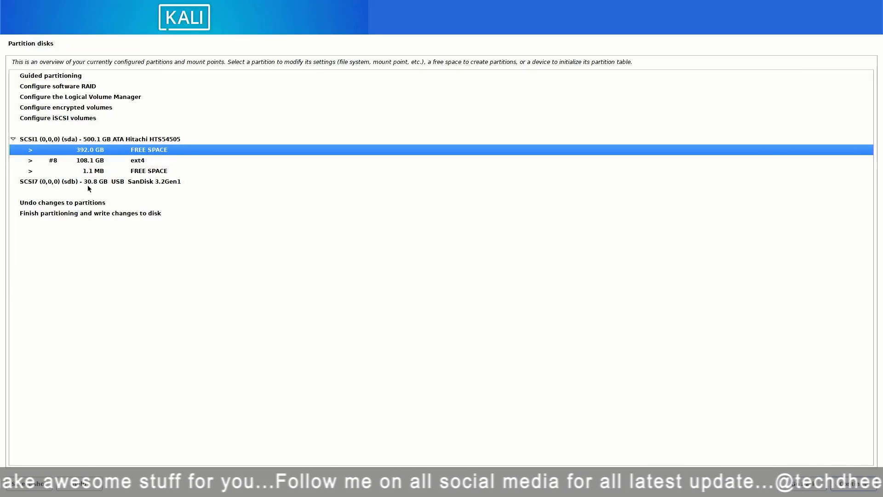
{"action": "left_click", "coordinate": [874, 486]}
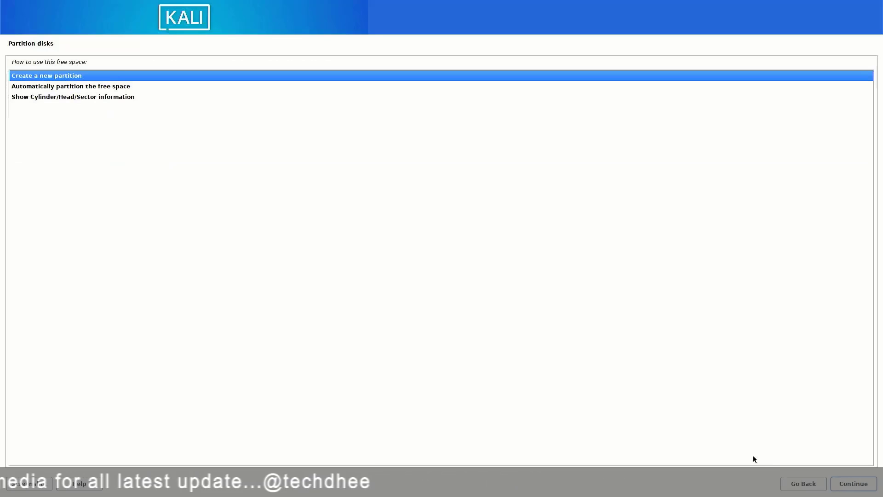
Create a 500M partition at the beginning of the free space, used as EFI System Partition
{"action": "left_click", "coordinate": [854, 484]}
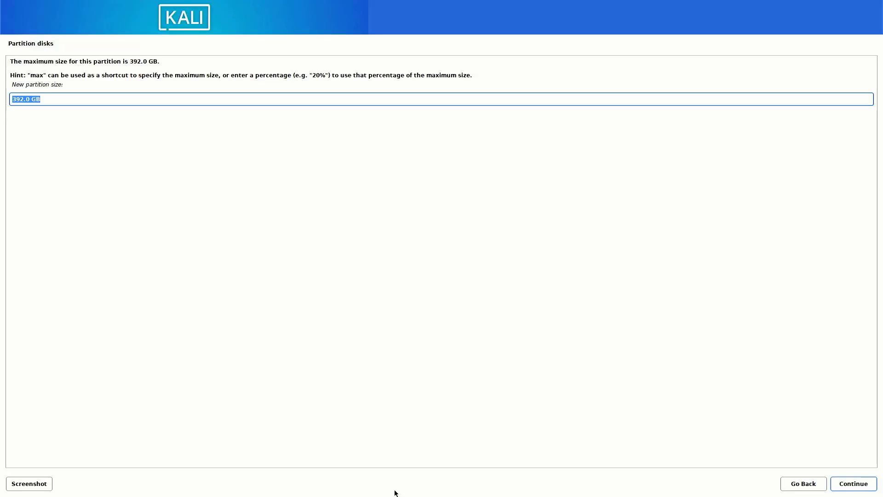
{"action": "type", "text": "500MB"}
{"action": "left_click", "coordinate": [850, 487]}
{"action": "left_click", "coordinate": [850, 488]}
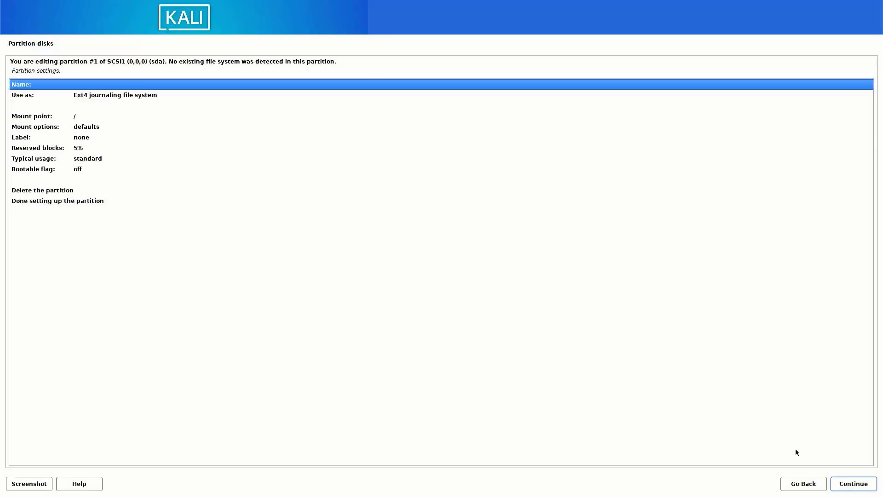
{"action": "double_click", "coordinate": [110, 94]}
{"action": "left_click", "coordinate": [31, 197]}
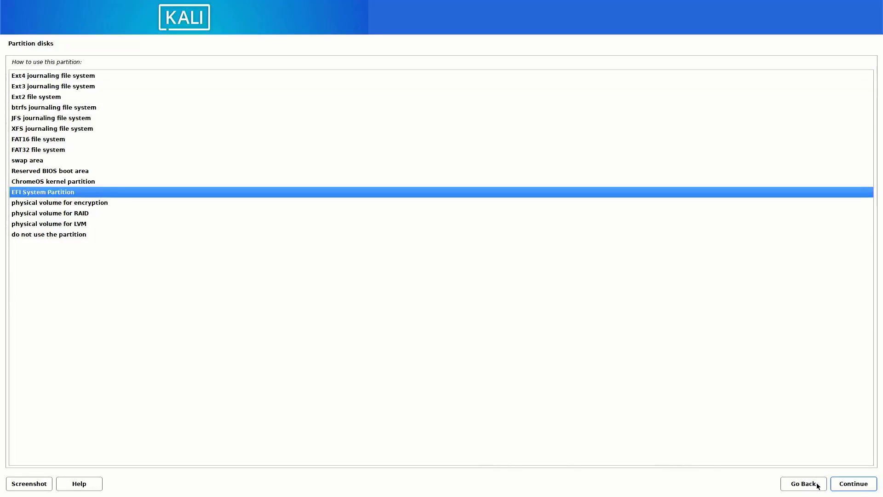
{"action": "left_click", "coordinate": [844, 485]}
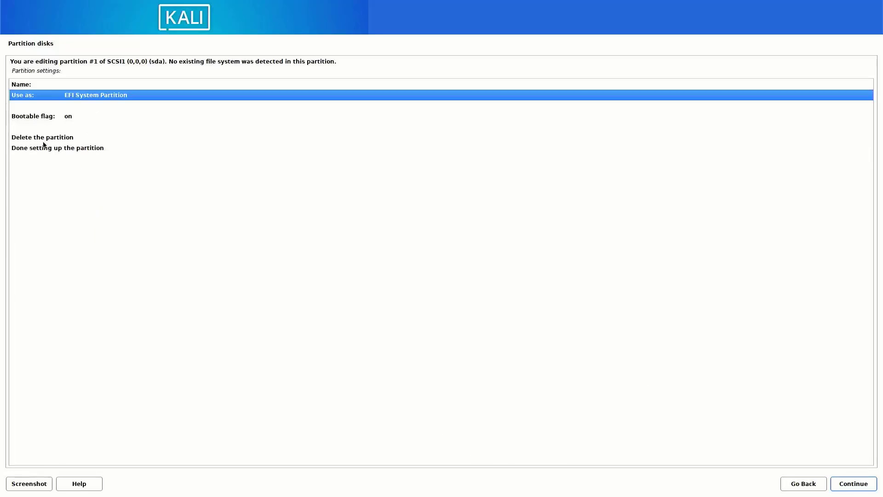
{"action": "left_click", "coordinate": [41, 150]}
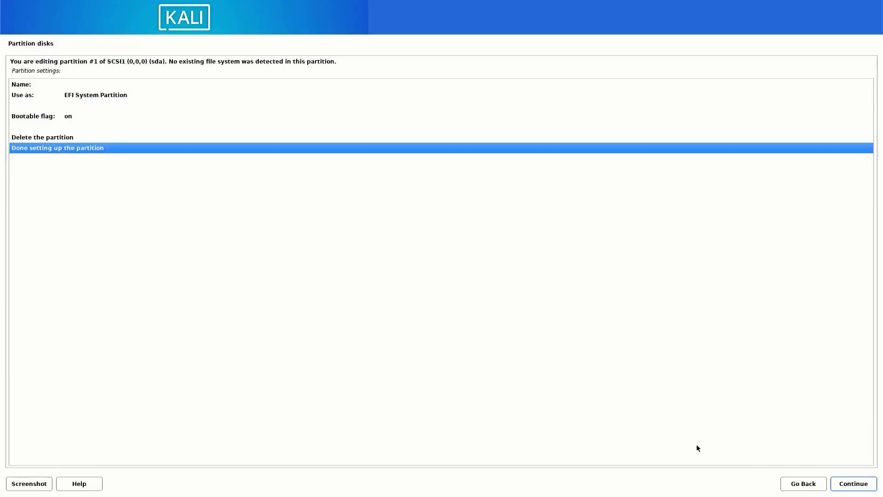
{"action": "left_click", "coordinate": [841, 487]}
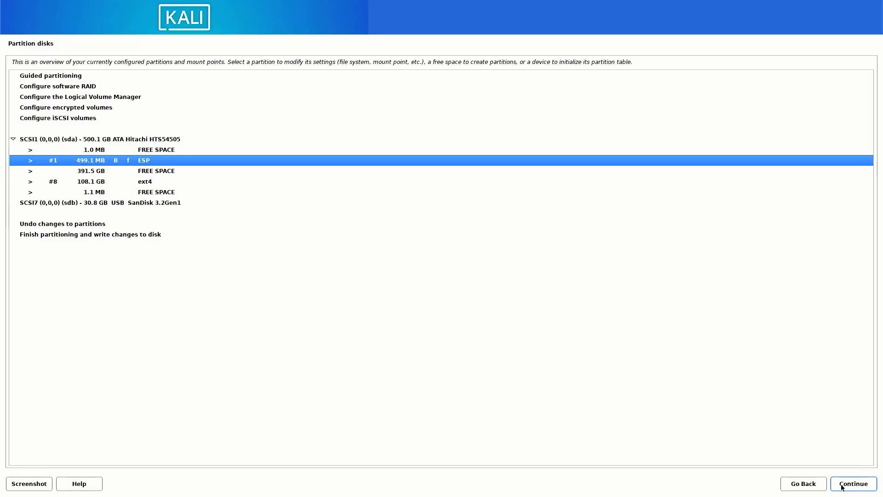
Create a new 8GB partition at the start of the 391.5 GB free space
{"action": "left_click", "coordinate": [112, 170]}
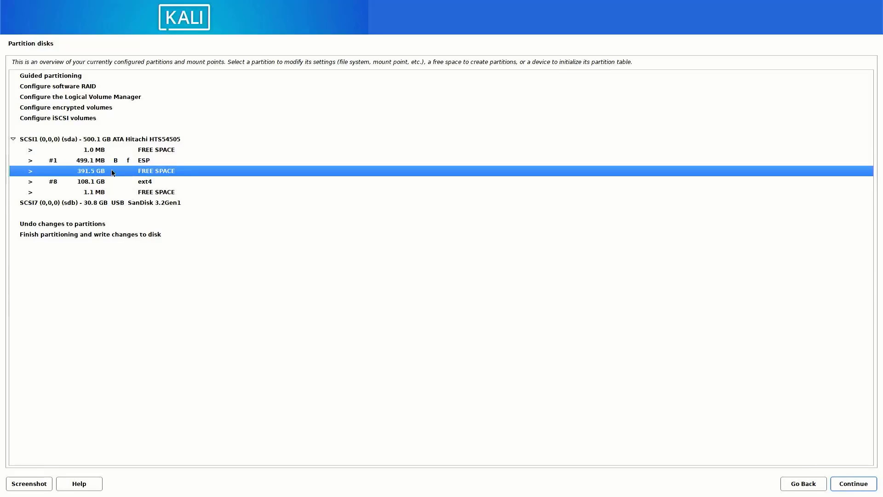
{"action": "left_click", "coordinate": [843, 486]}
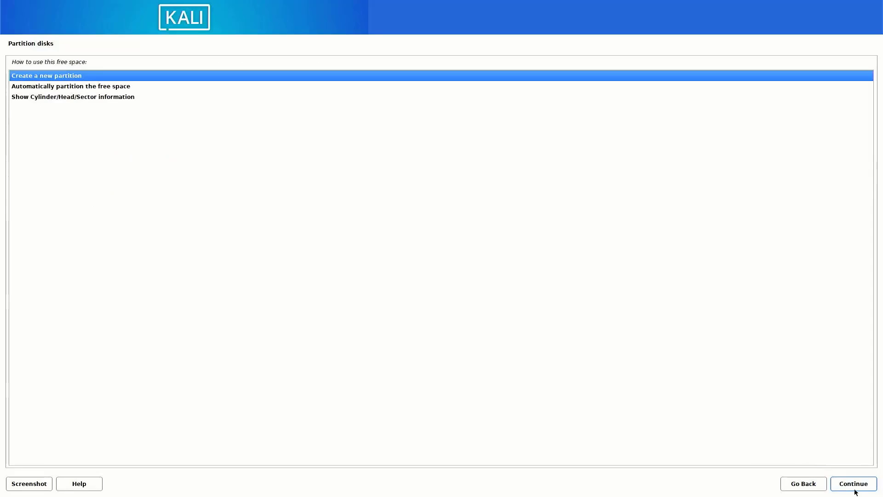
{"action": "left_click", "coordinate": [855, 489]}
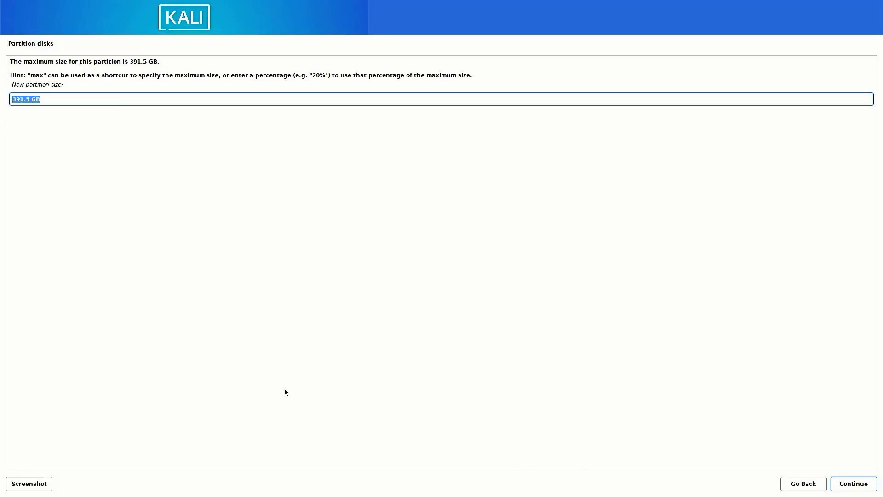
{"action": "type", "text": "8GB"}
{"action": "left_click", "coordinate": [843, 485]}
{"action": "left_click", "coordinate": [842, 486]}
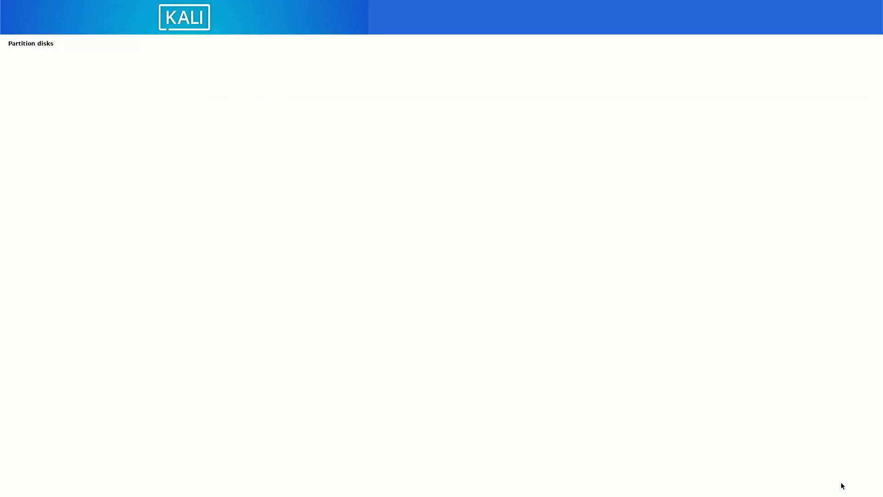
Set the 8GB partition's use to swap area and finish its setup
{"action": "double_click", "coordinate": [101, 97]}
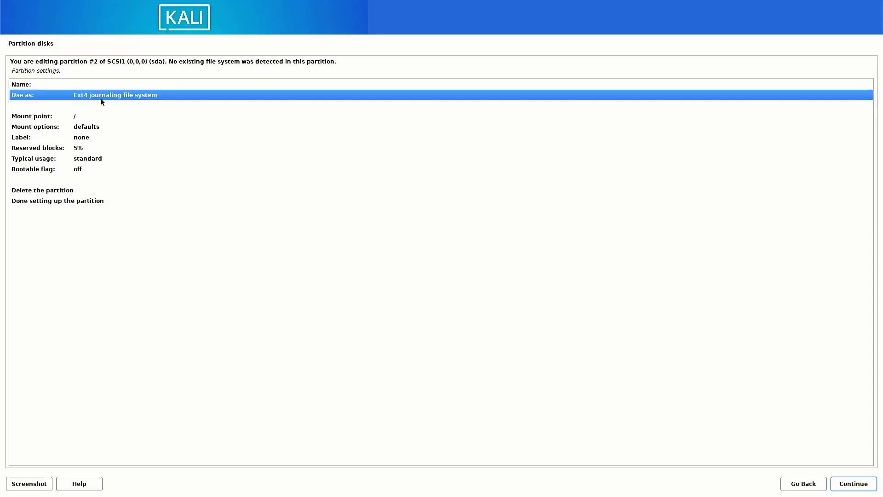
{"action": "left_click", "coordinate": [31, 162]}
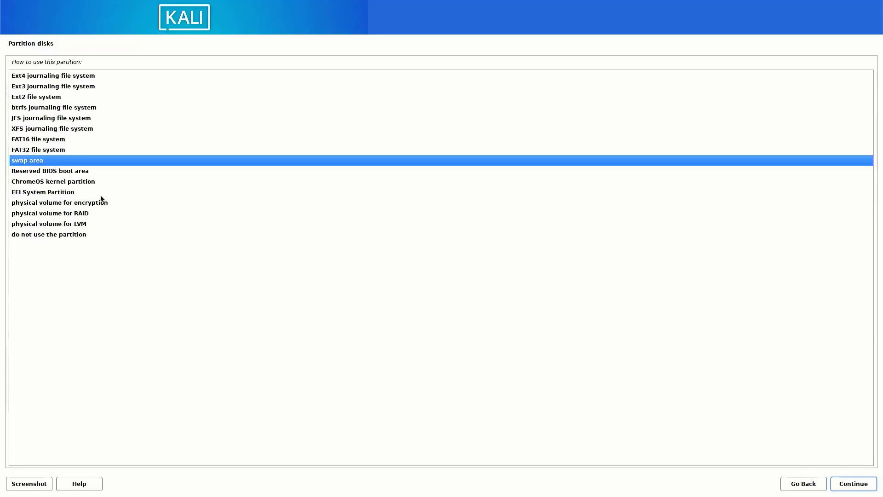
{"action": "left_click", "coordinate": [842, 486]}
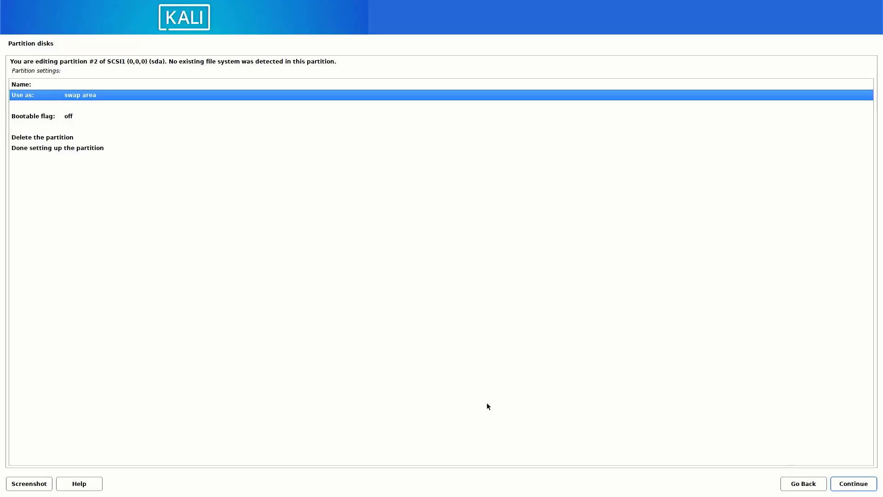
{"action": "left_click", "coordinate": [64, 148]}
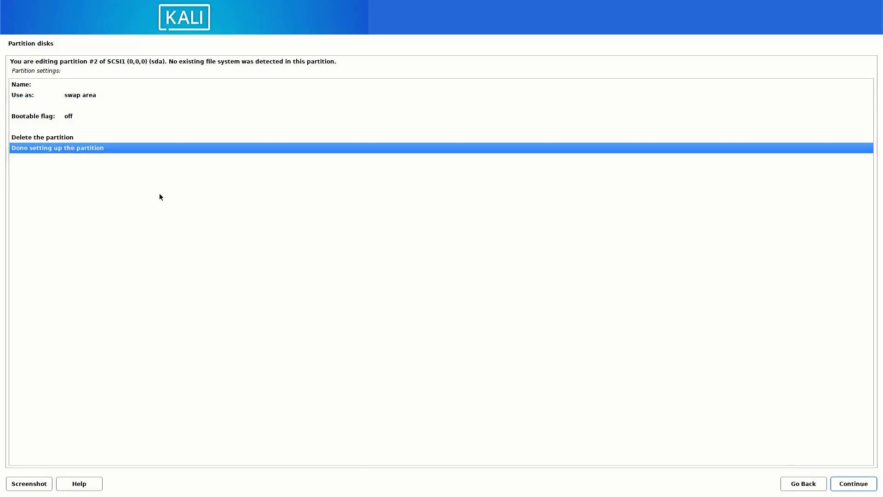
{"action": "left_click", "coordinate": [849, 486]}
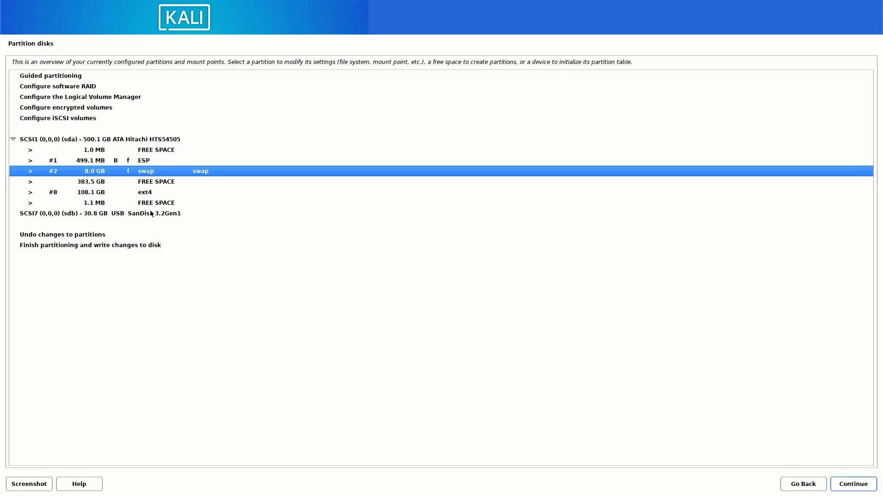
{"action": "left_click", "coordinate": [150, 184]}
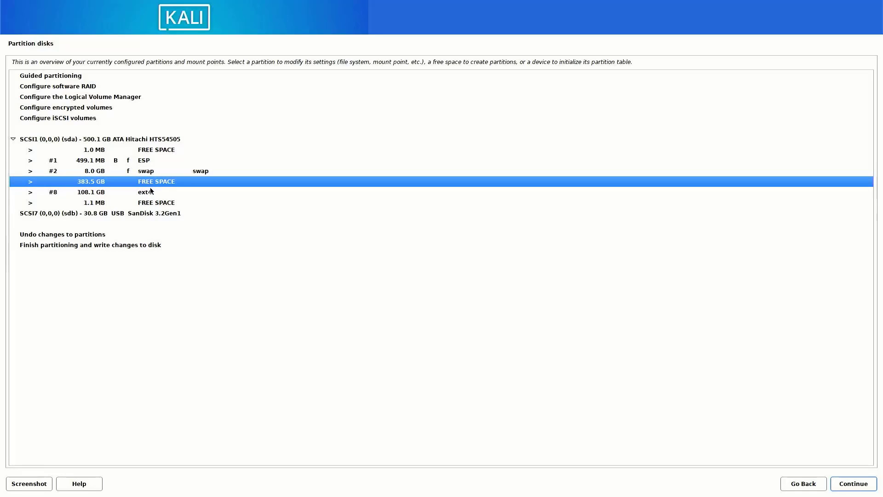
{"action": "left_click", "coordinate": [150, 183]}
Create a partition using the full 383.5 GB, keeping ext4 mounted at /
{"action": "left_click", "coordinate": [148, 184]}
{"action": "left_click", "coordinate": [843, 485]}
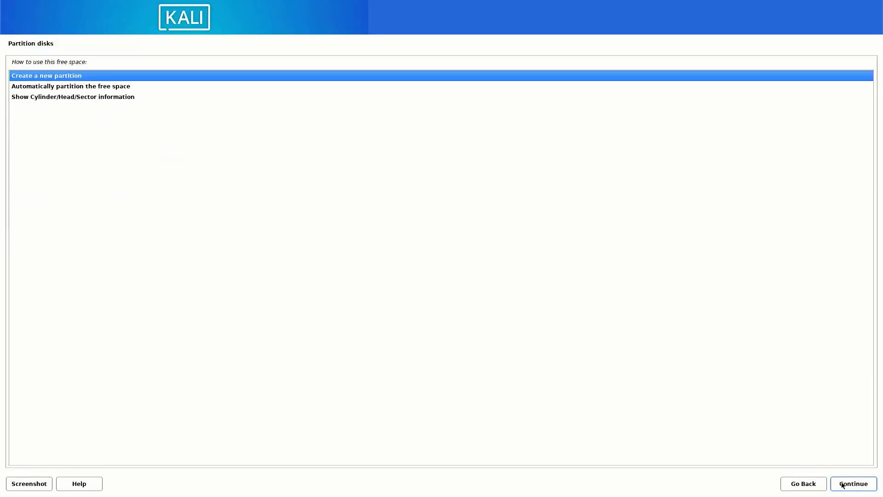
{"action": "left_click", "coordinate": [843, 485]}
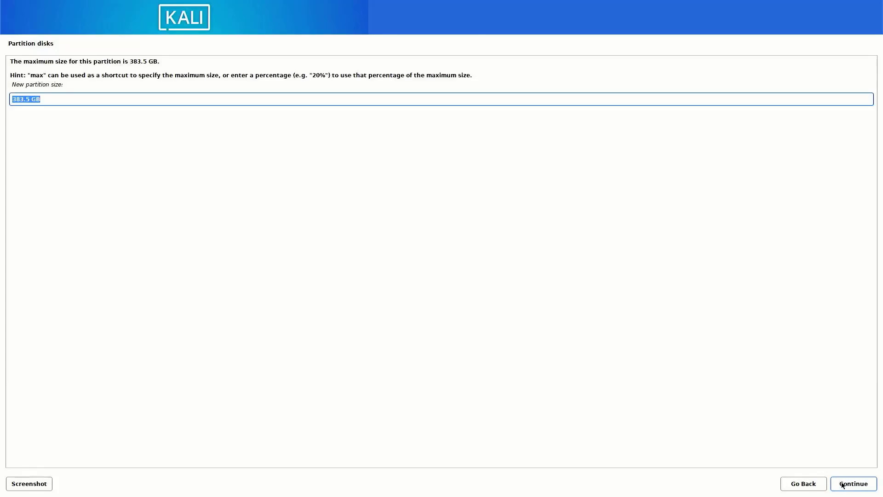
{"action": "left_click", "coordinate": [843, 485]}
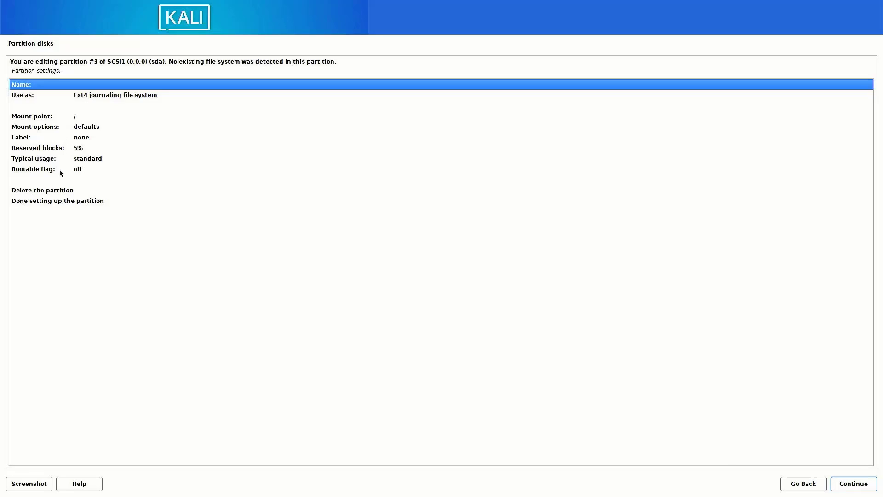
{"action": "left_click", "coordinate": [28, 204]}
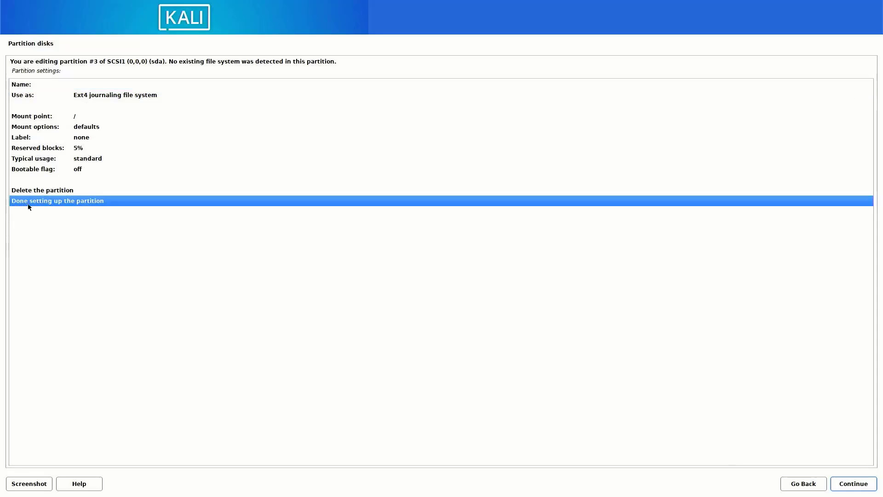
{"action": "left_click", "coordinate": [868, 487]}
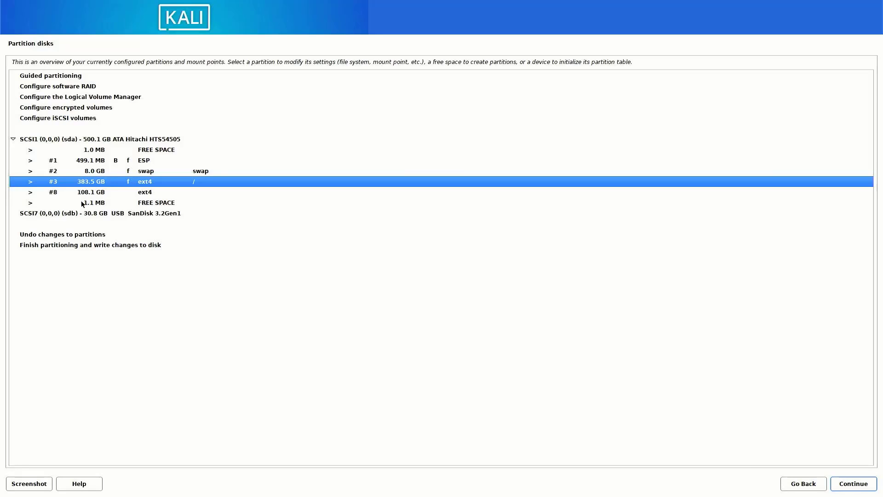
{"action": "left_click", "coordinate": [97, 246]}
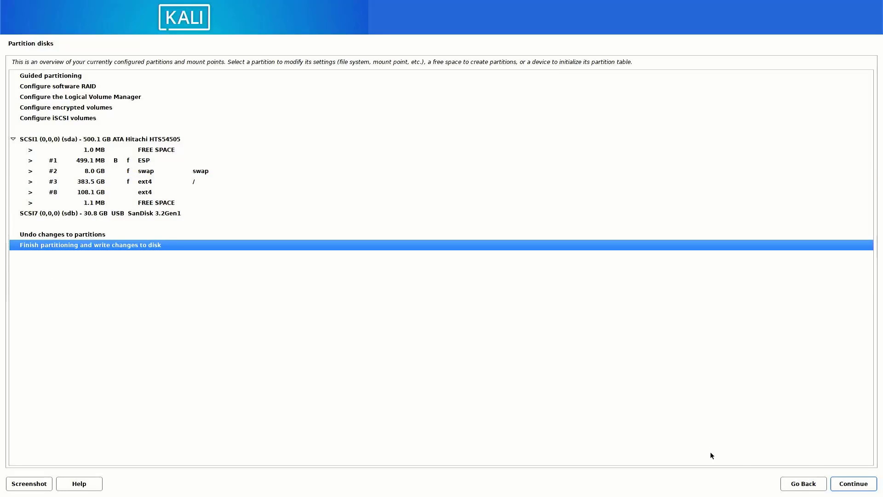
Confirm writing the ESP, swap and ext4 partitions to disk
{"action": "left_click", "coordinate": [861, 488]}
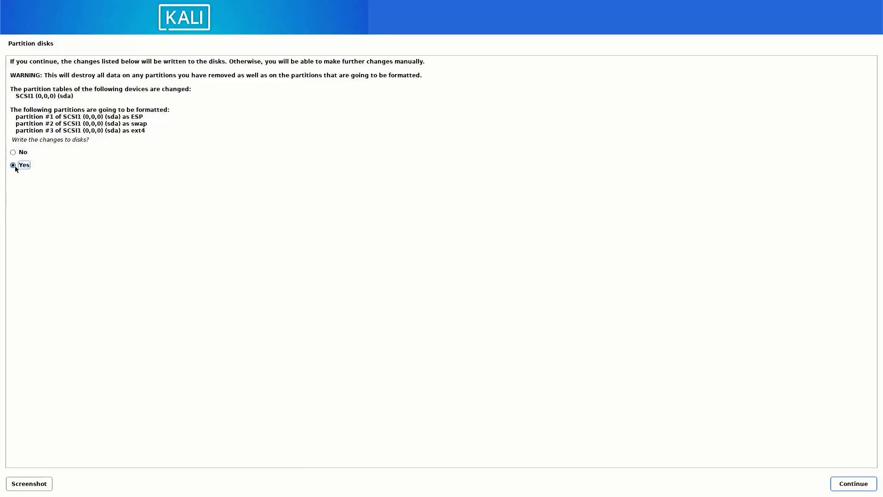
{"action": "left_click", "coordinate": [849, 483]}
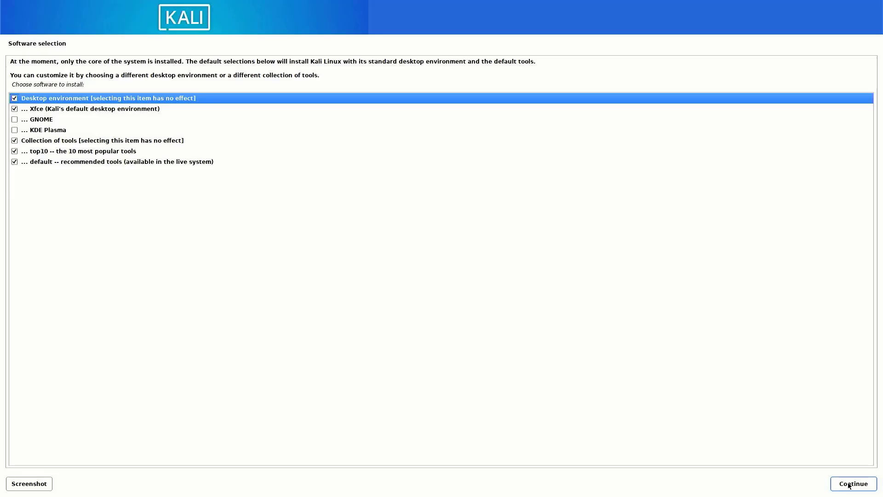
Keep Xfce, top10 and default tools selected and proceed with the installation
{"action": "left_click", "coordinate": [850, 486]}
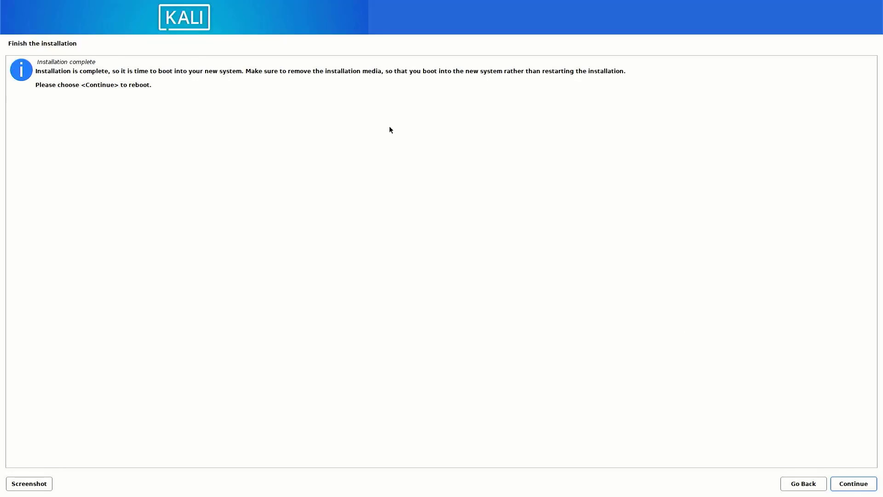
Confirm the Installation complete notice so the installer finishes and reboots into Kali
{"action": "left_click", "coordinate": [852, 487]}
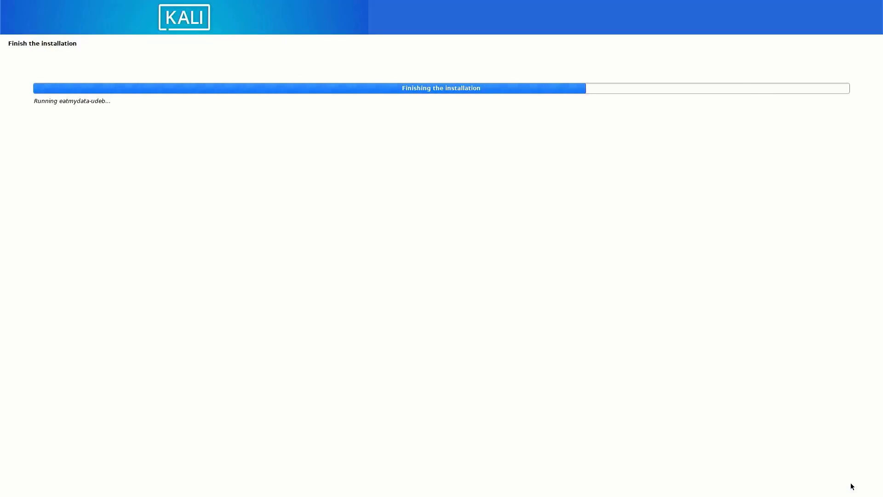